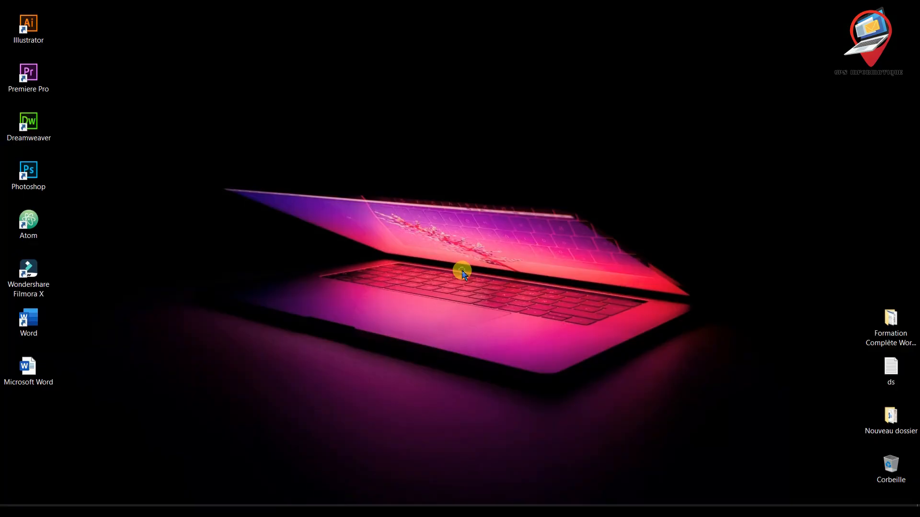
# - Open the Microsoft Word document from the desktop and format its first three paragraphs as a list with solid round bullets
pyautogui.doubleClick(39, 372)
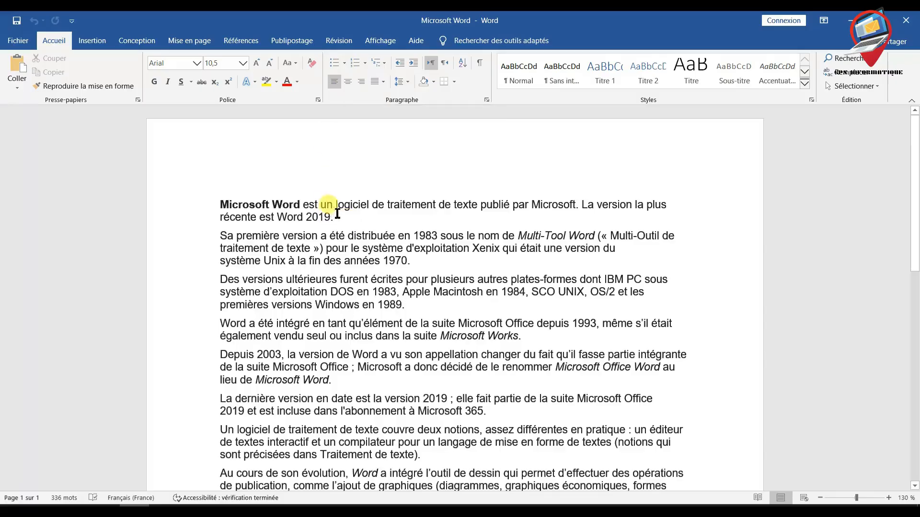
pyautogui.moveTo(407, 302); pyautogui.dragTo(224, 211)
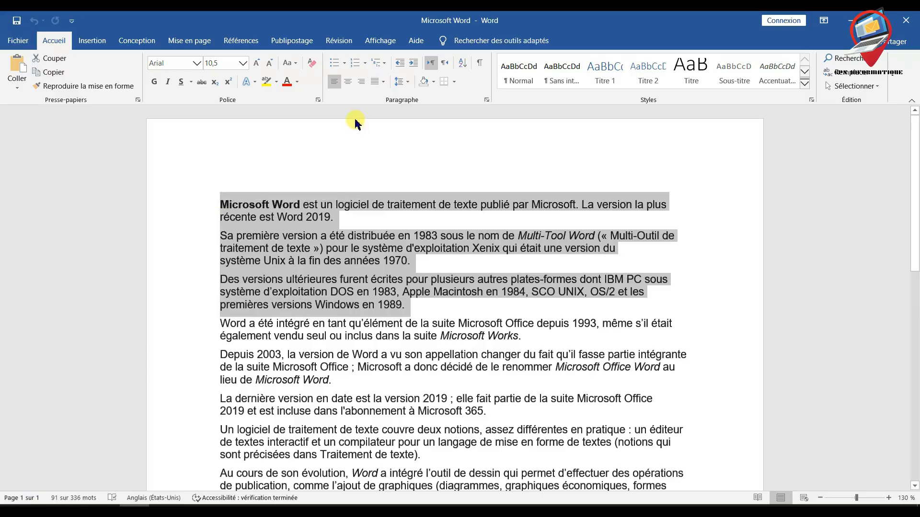
pyautogui.click(346, 67)
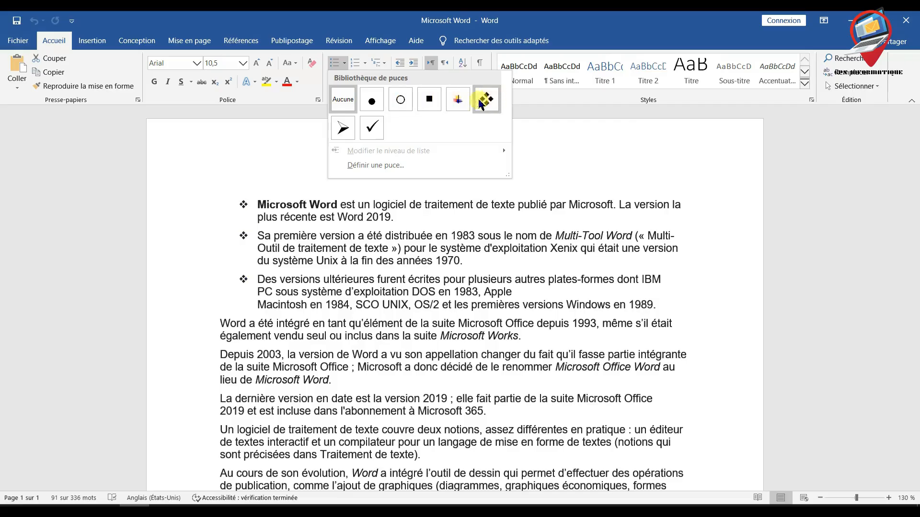
pyautogui.click(372, 101)
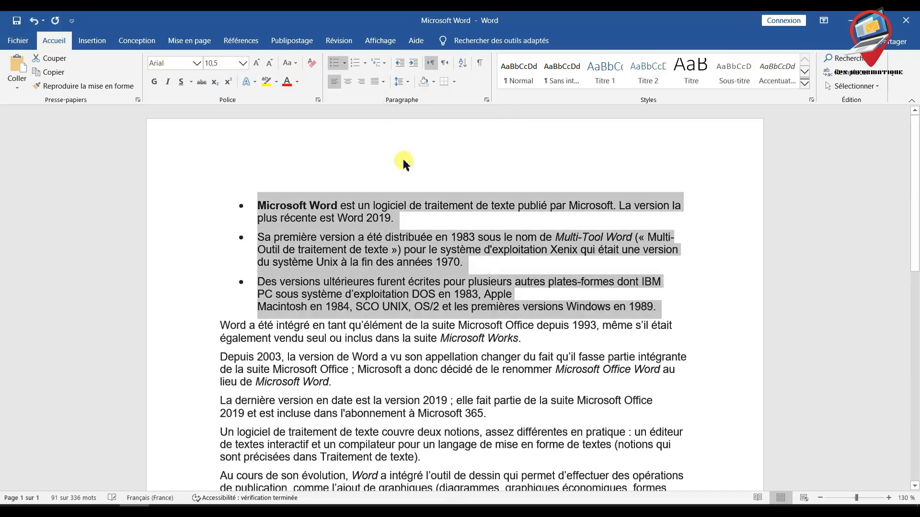
# - Add the bullet items "Hjghdfkjg" and "Jlkqshd" after the third bulleted paragraph, then end the list with an empty line
pyautogui.click(663, 308)
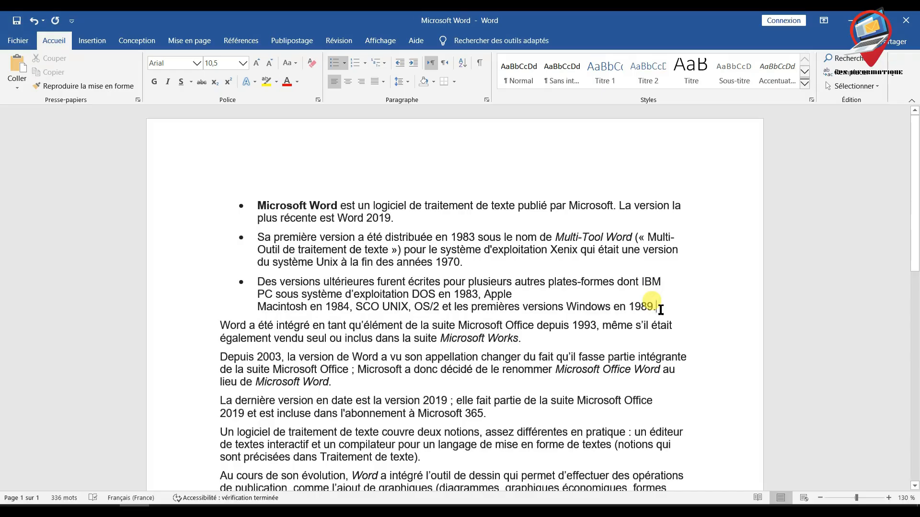
pyautogui.press('Return')
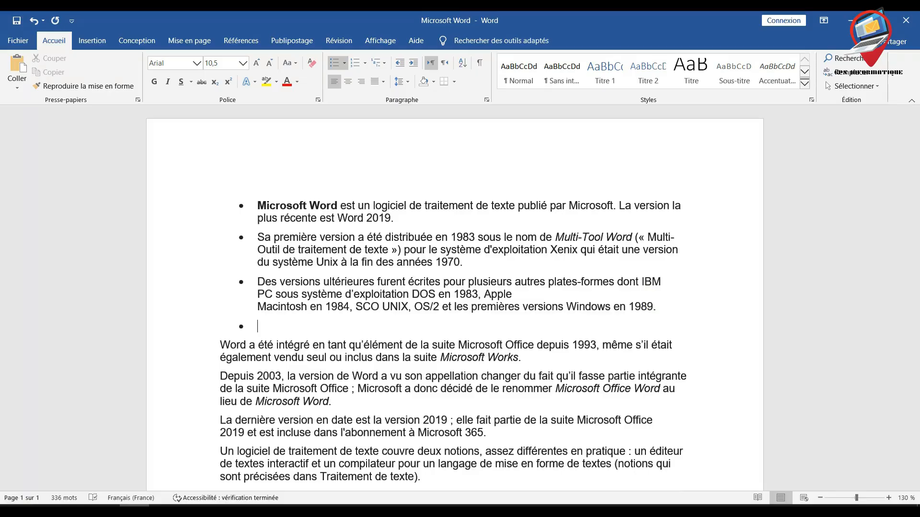
pyautogui.write('Hjghdfkjg')
pyautogui.press('Return')
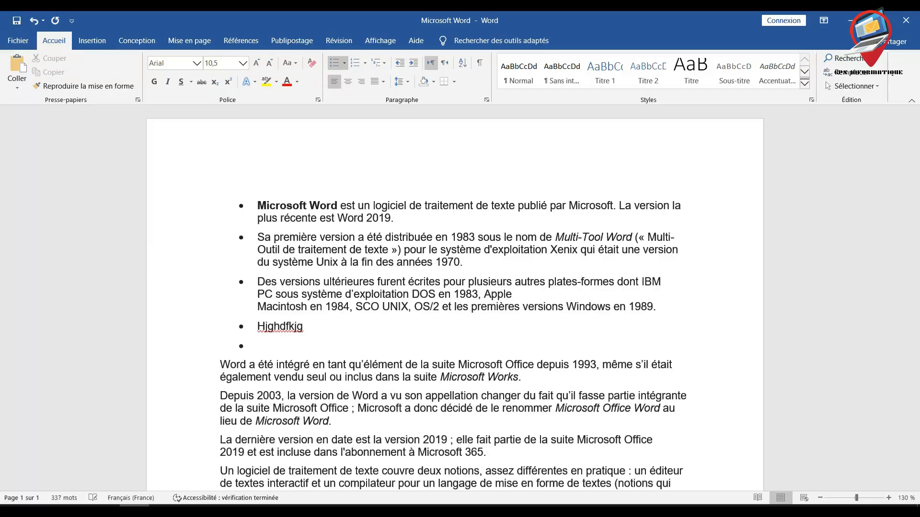
pyautogui.write('jlkqshd')
pyautogui.press('Return')
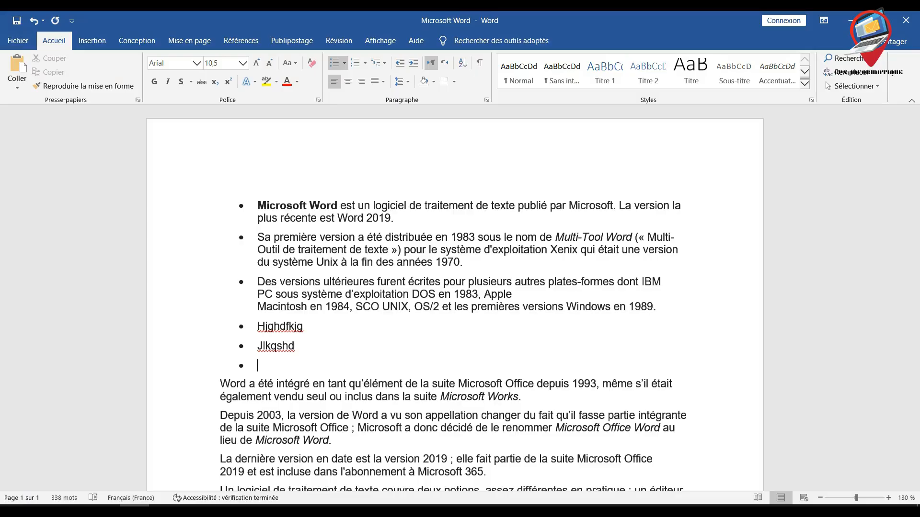
pyautogui.press('Return')
pyautogui.press('Return')
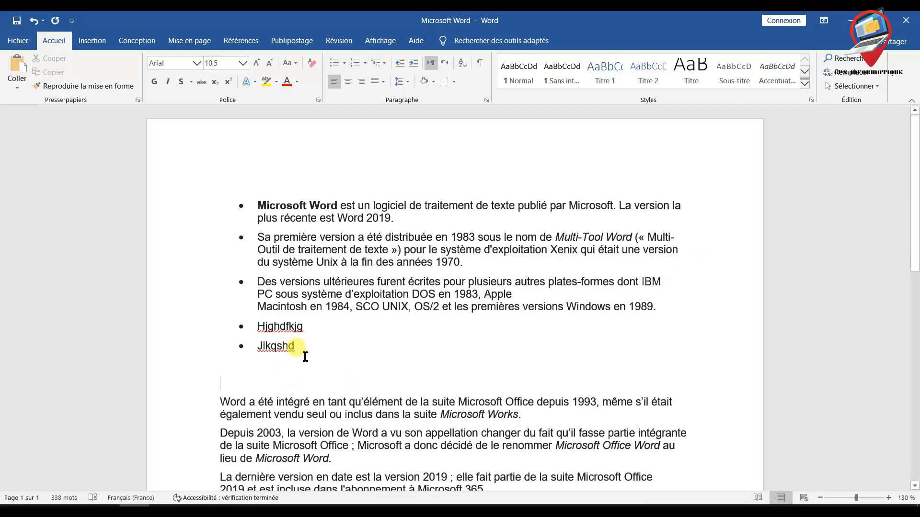
# - Remove the bullets from all five list items and delete the two lines "Hjghdfkjg" and "Jlkqshd"
pyautogui.moveTo(302, 349); pyautogui.dragTo(263, 212)
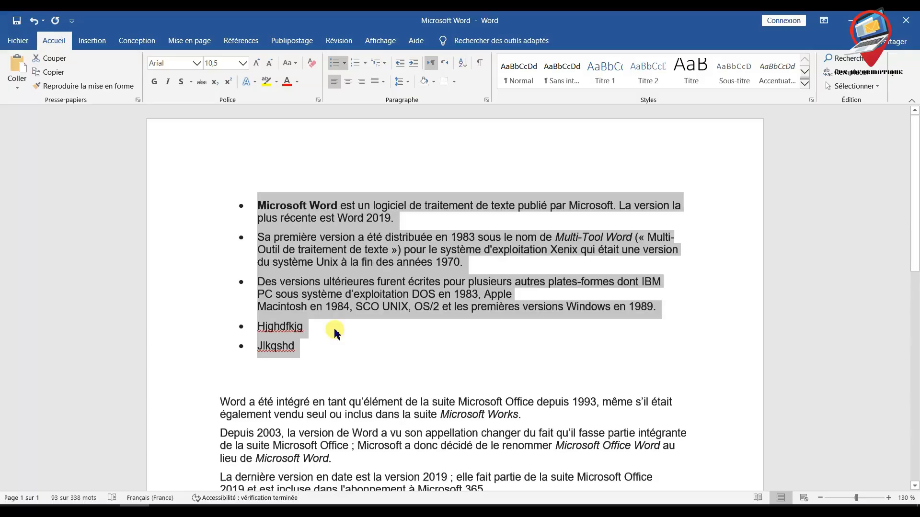
pyautogui.click(345, 63)
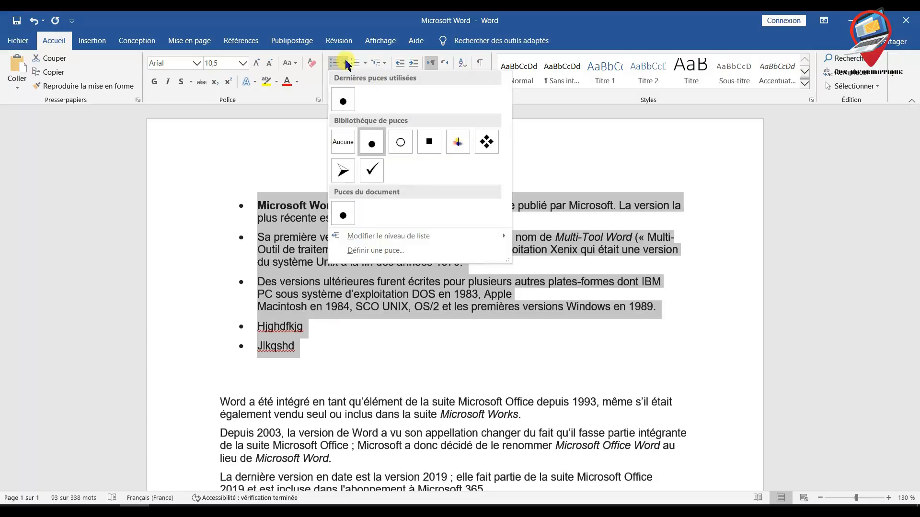
pyautogui.click(344, 144)
pyautogui.moveTo(271, 346); pyautogui.dragTo(221, 329)
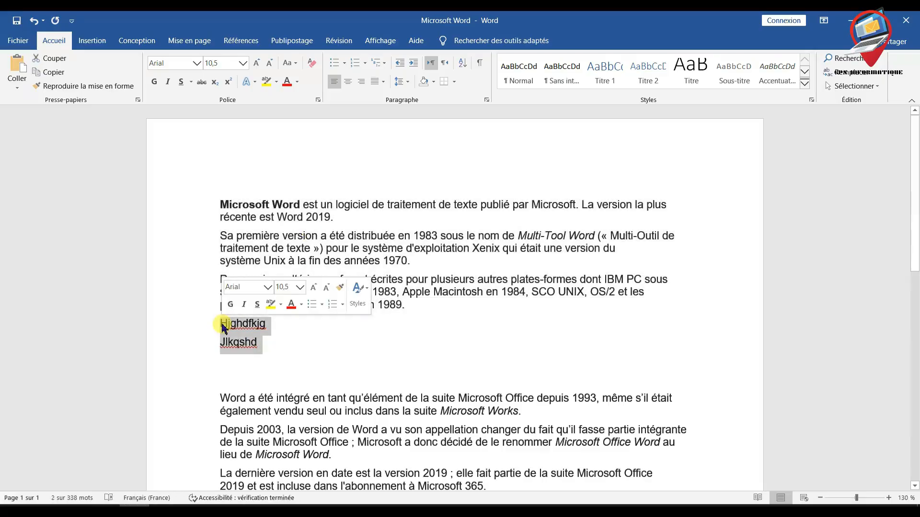
pyautogui.press('Delete')
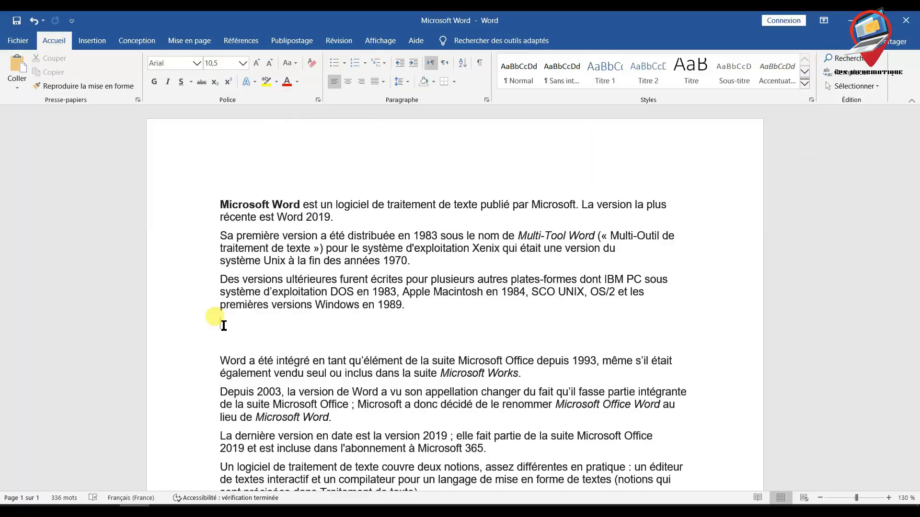
# - Number the first three paragraphs with the lowercase letter format a., b., c
pyautogui.moveTo(407, 306); pyautogui.dragTo(225, 209)
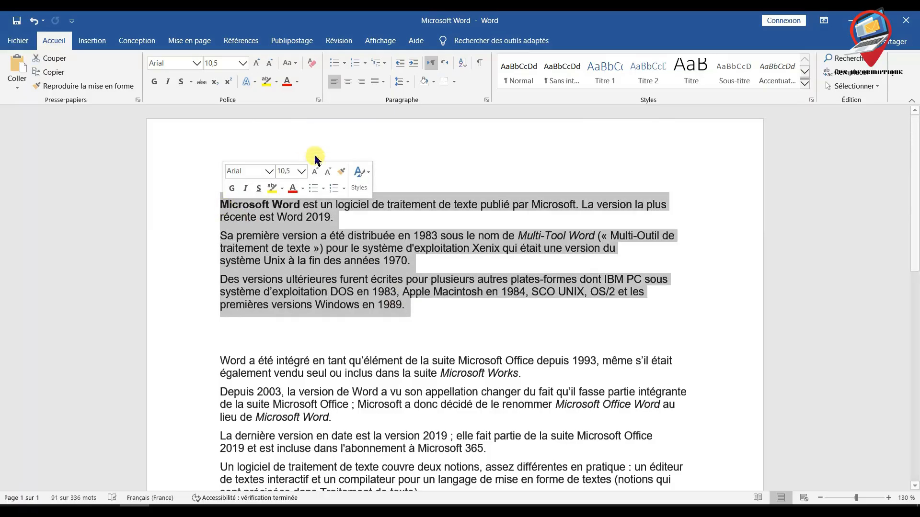
pyautogui.click(365, 63)
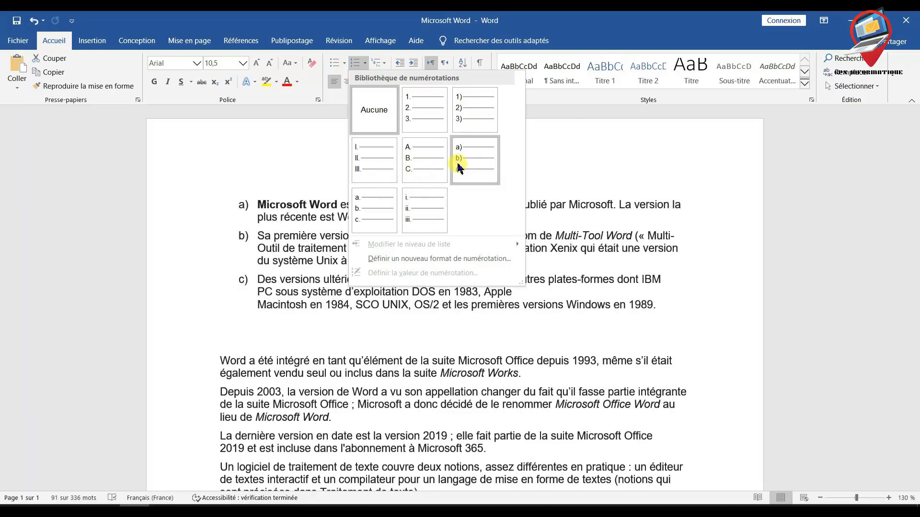
pyautogui.click(383, 218)
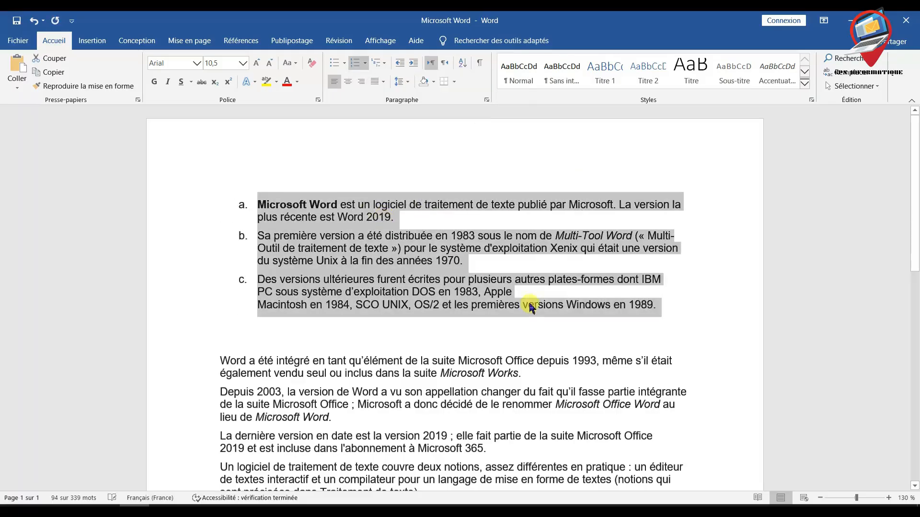
# - Add the items "Klhfsj" and "Kjkjxlk" to the end of the lettered list, then end the list
pyautogui.click(667, 305)
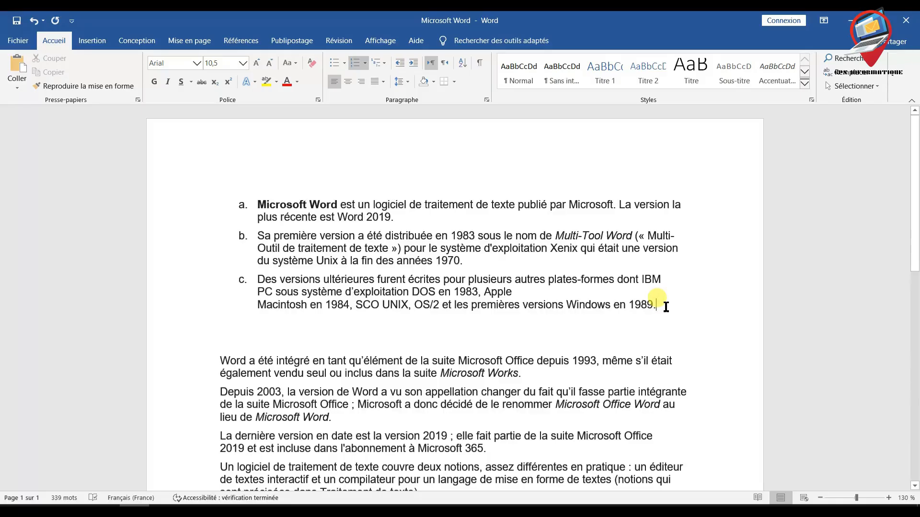
pyautogui.press('Return')
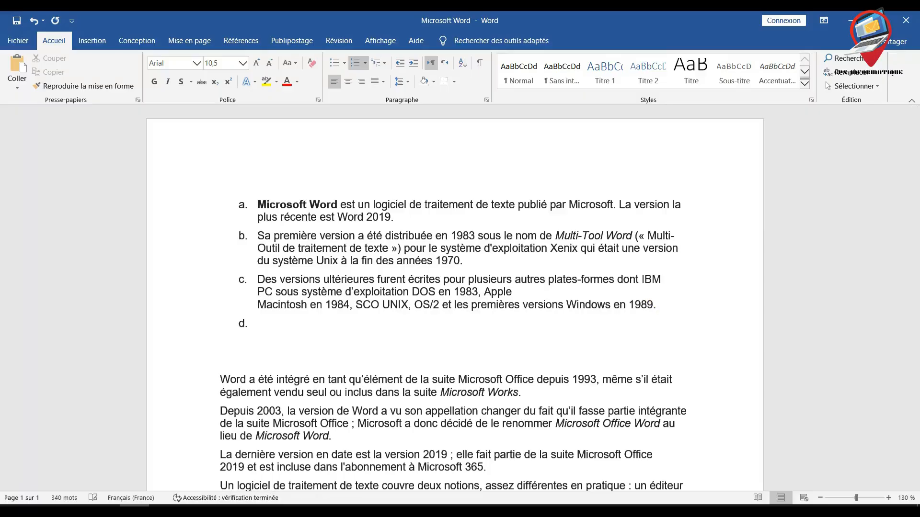
pyautogui.write('klhfsj')
pyautogui.press('Return')
pyautogui.write('kjkjxlk')
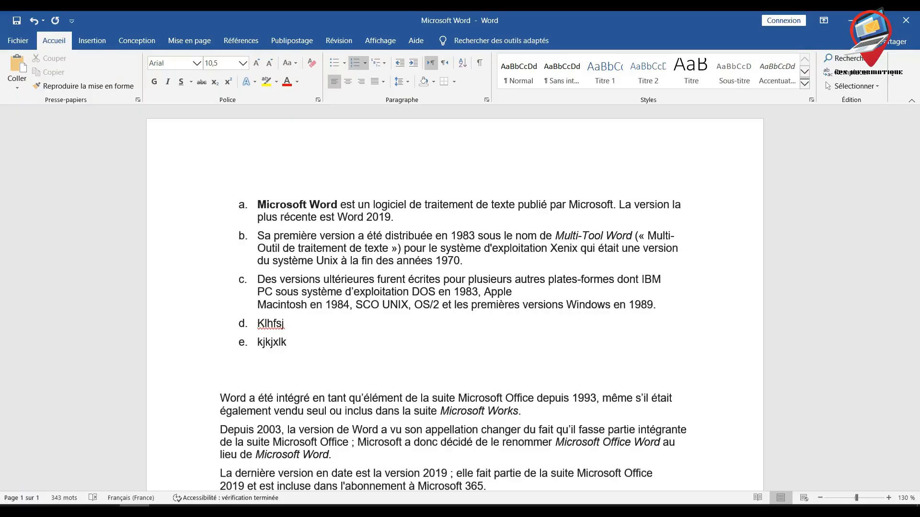
pyautogui.press('Return')
pyautogui.press('Return')
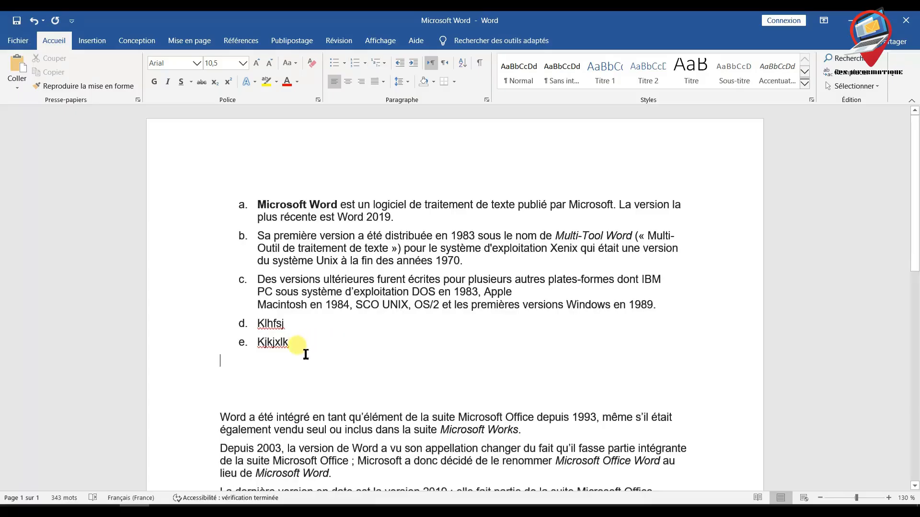
# - Remove the lettering from all five list items and delete the two lines "Klhfsj" and "Kjkjxlk"
pyautogui.moveTo(295, 343); pyautogui.dragTo(259, 209)
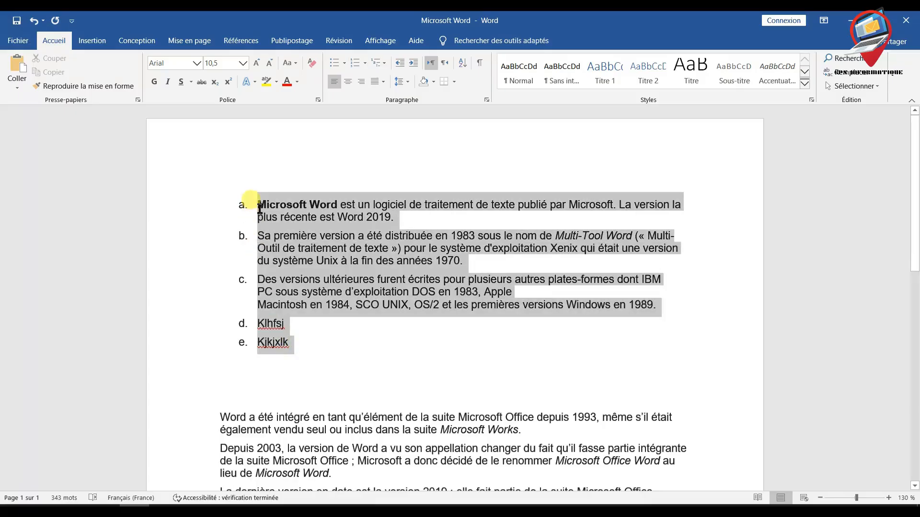
pyautogui.click(365, 63)
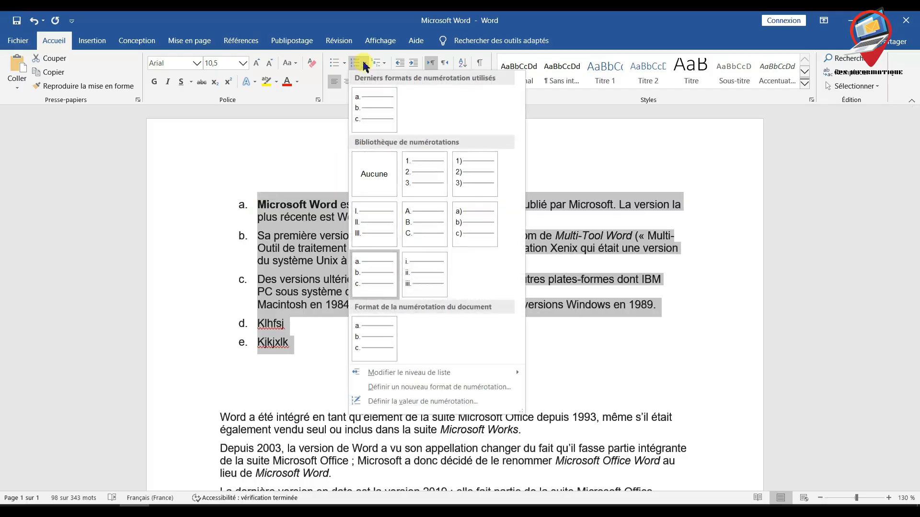
pyautogui.click(374, 175)
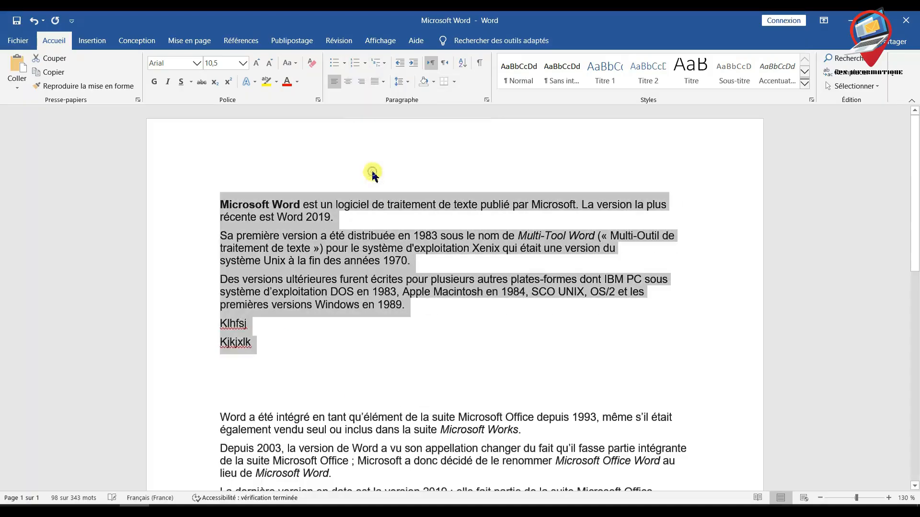
pyautogui.click(260, 349)
pyautogui.moveTo(259, 345); pyautogui.dragTo(212, 324)
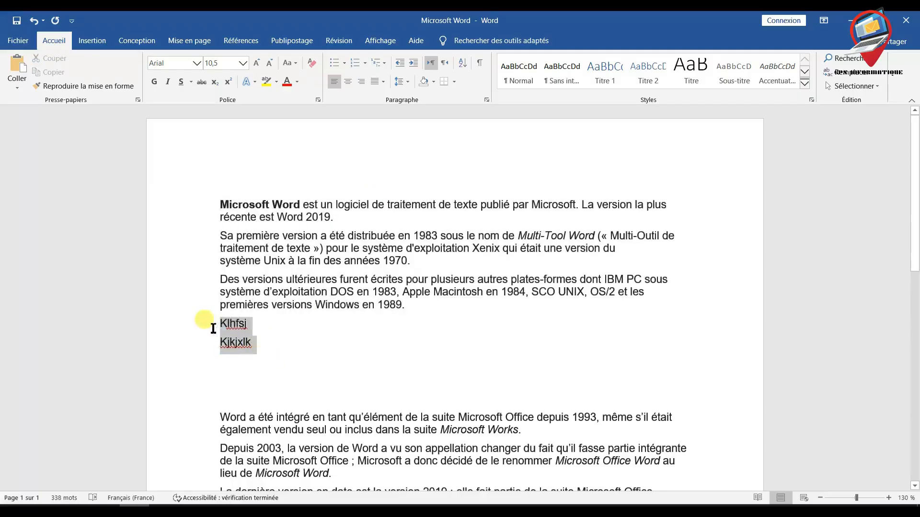
pyautogui.press('Delete')
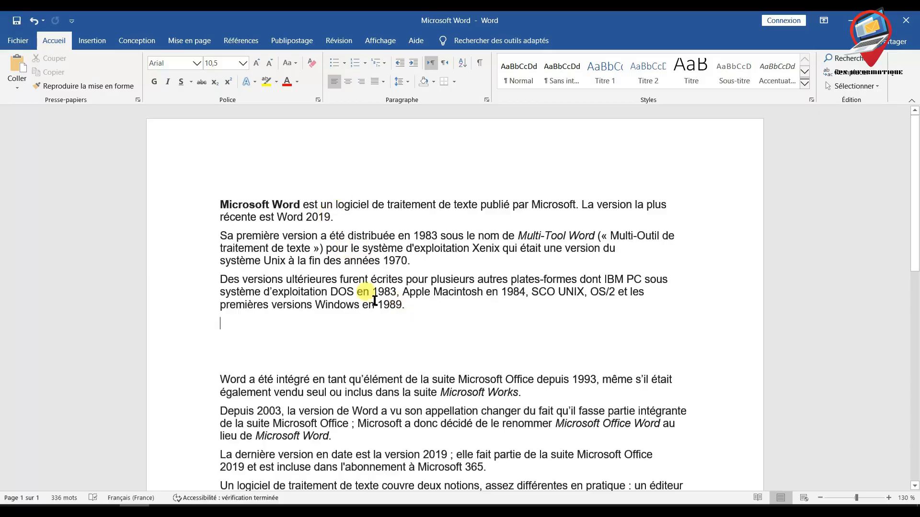
# - Apply the multilevel list format 1), a), i) to the first three paragraphs
pyautogui.click(408, 307)
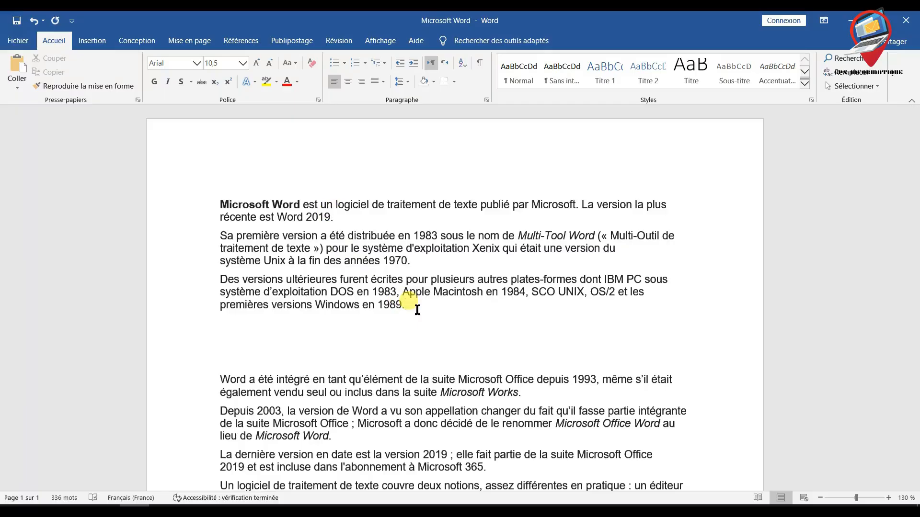
pyautogui.moveTo(409, 307); pyautogui.dragTo(210, 203)
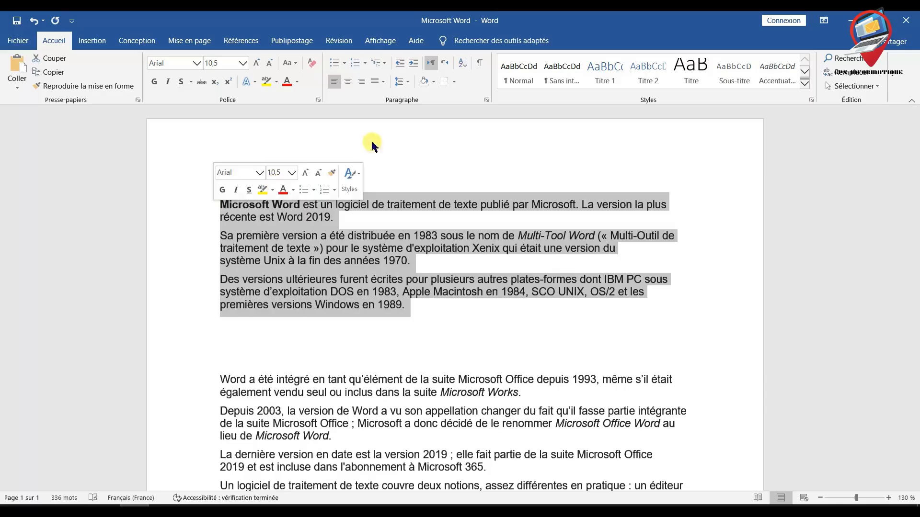
pyautogui.click(385, 64)
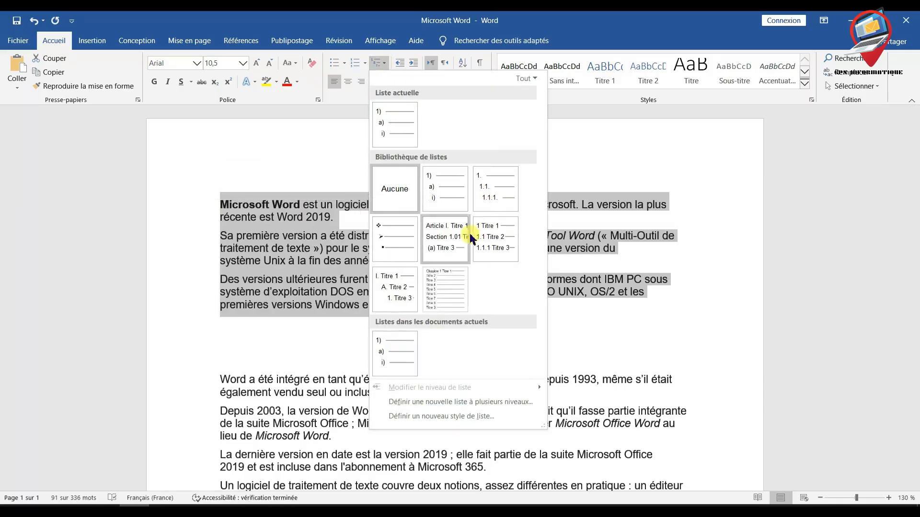
pyautogui.click(447, 190)
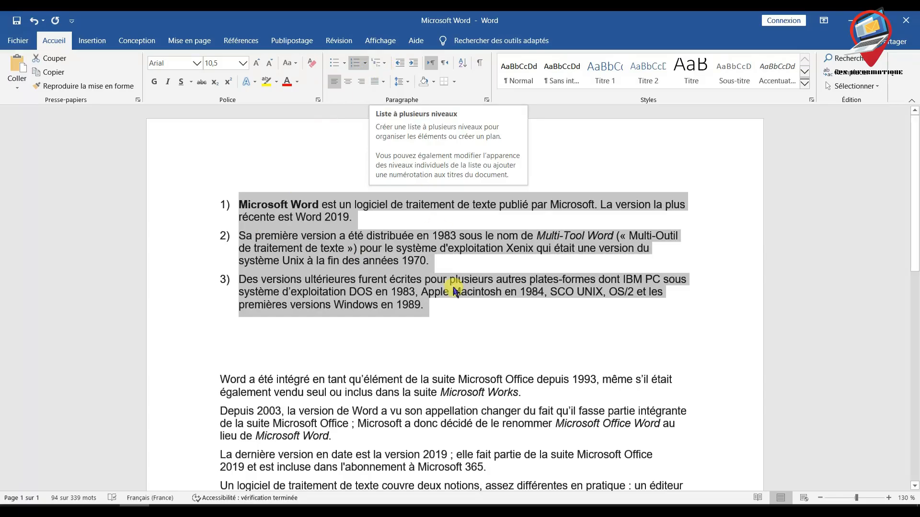
# - Remove the list numbering from the first three paragraphs
pyautogui.click(428, 305)
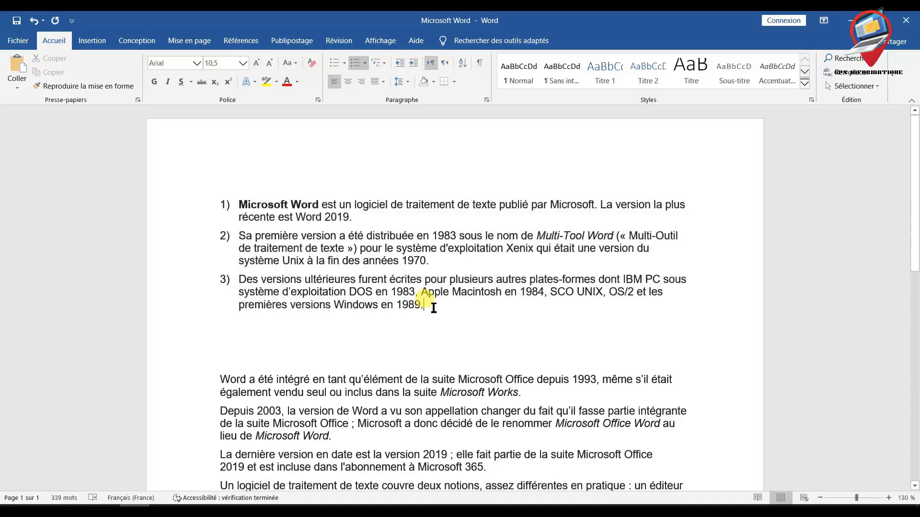
pyautogui.moveTo(434, 307); pyautogui.dragTo(240, 206)
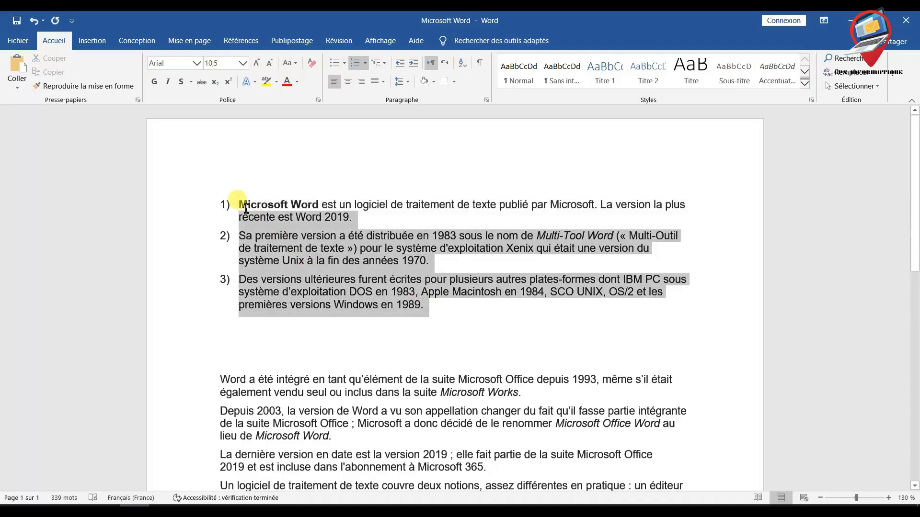
pyautogui.click(365, 62)
pyautogui.click(377, 175)
pyautogui.click(421, 308)
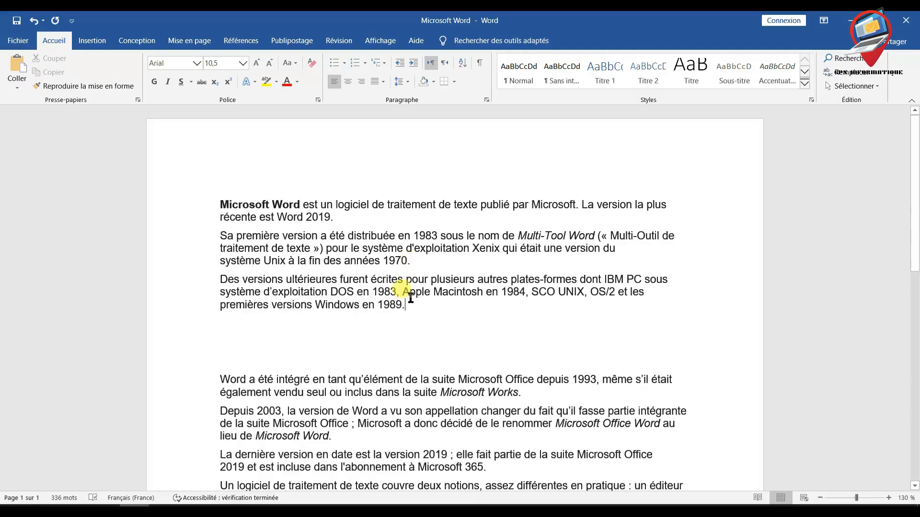
# - Increase the indent of the second and third paragraphs by one level each
pyautogui.moveTo(412, 261); pyautogui.dragTo(263, 261)
pyautogui.moveTo(412, 261); pyautogui.dragTo(227, 237)
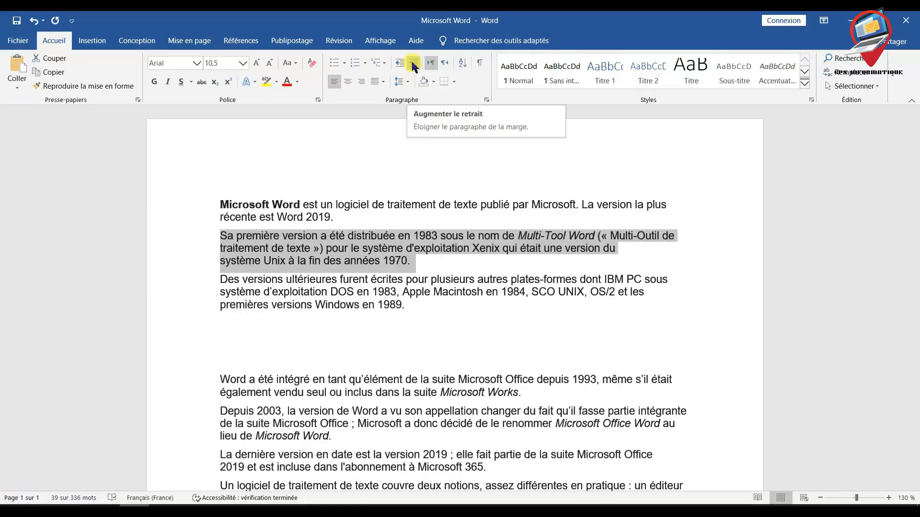
pyautogui.click(412, 64)
pyautogui.moveTo(412, 307); pyautogui.dragTo(224, 285)
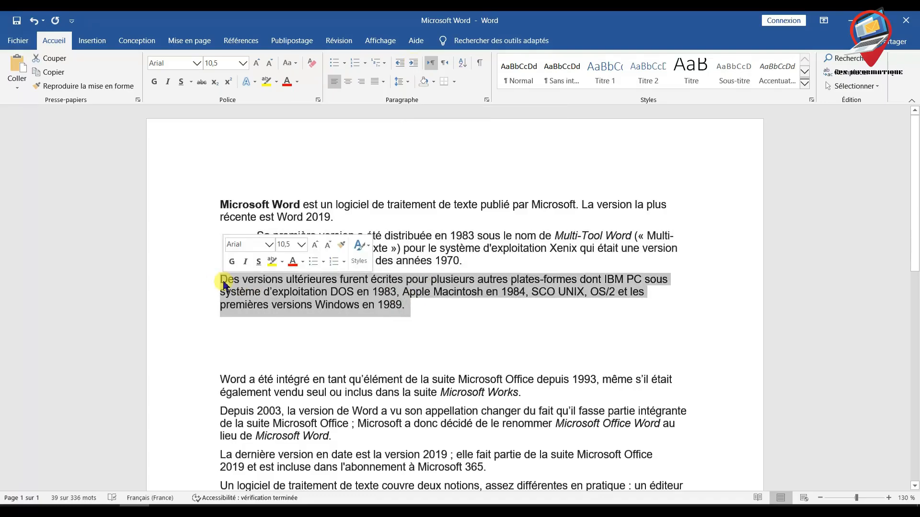
pyautogui.click(415, 64)
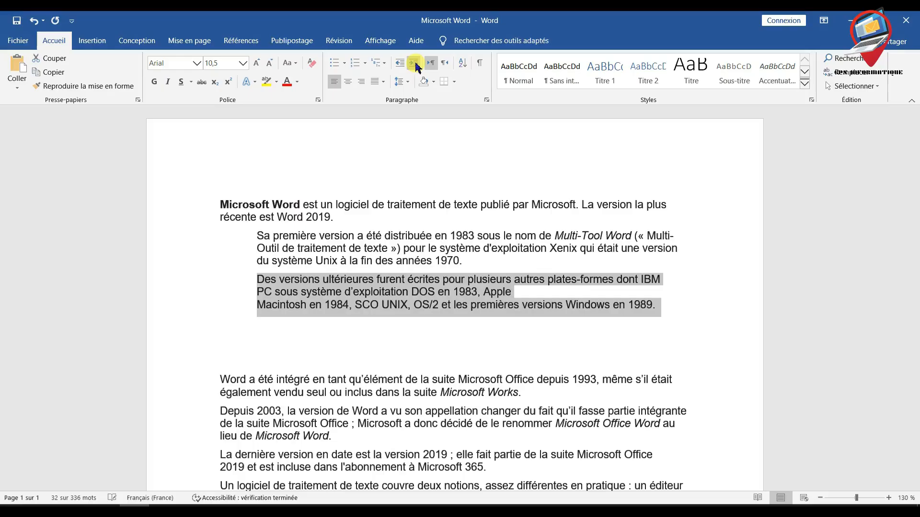
# - Apply the multilevel list format 1), a), i) to the first three paragraphs, keeping their indents
pyautogui.click(503, 279)
pyautogui.moveTo(660, 309); pyautogui.dragTo(222, 206)
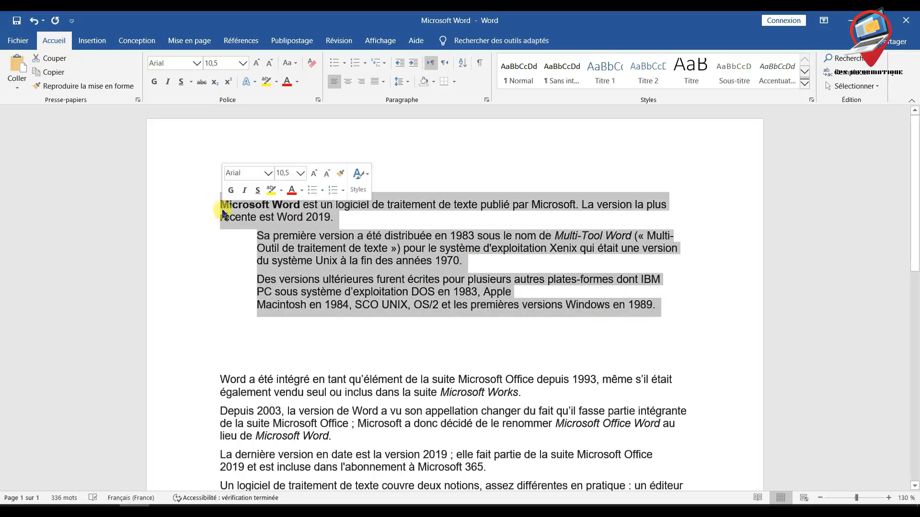
pyautogui.click(384, 63)
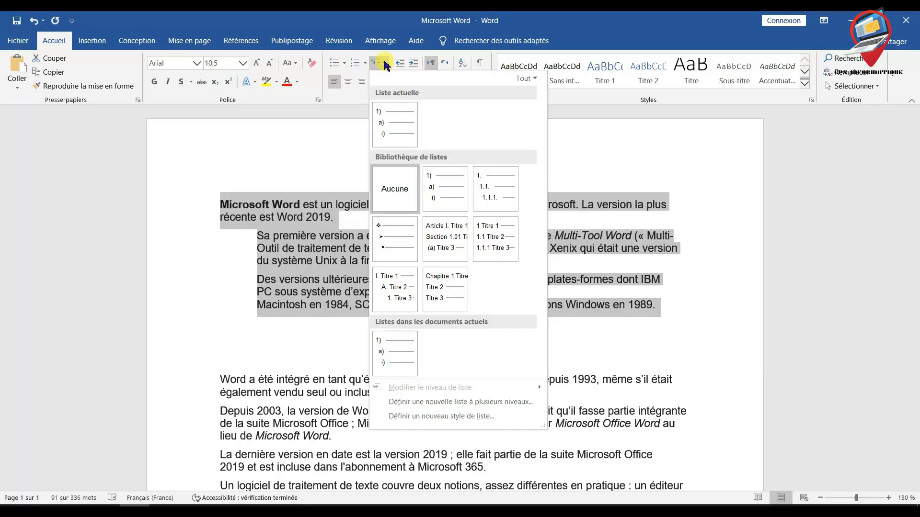
pyautogui.moveTo(422, 197)
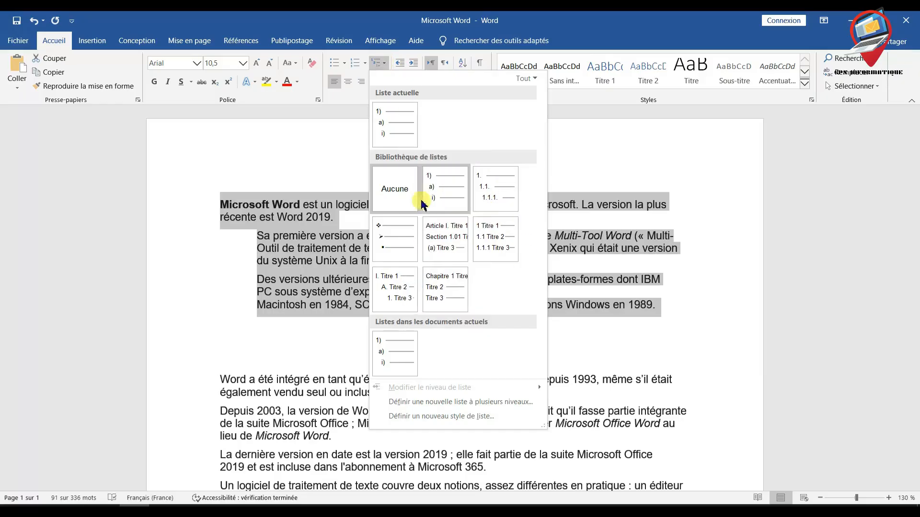
pyautogui.moveTo(487, 254)
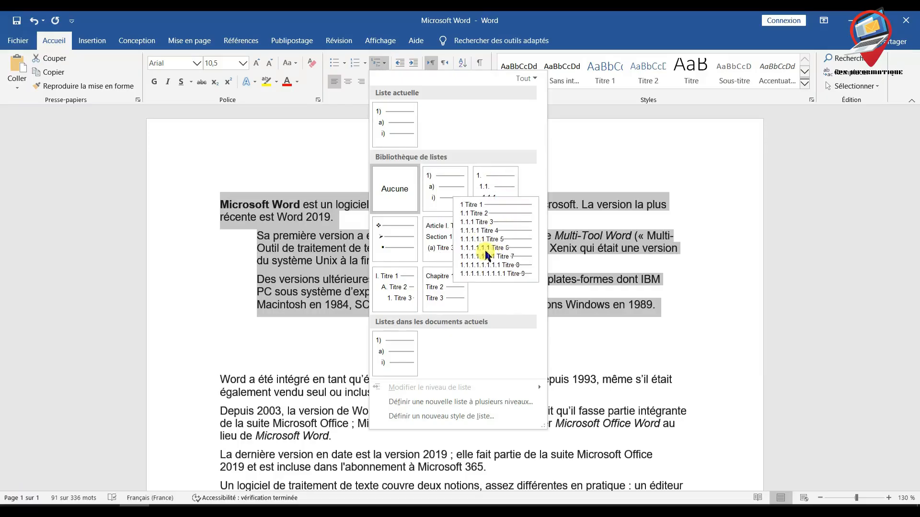
pyautogui.moveTo(390, 237)
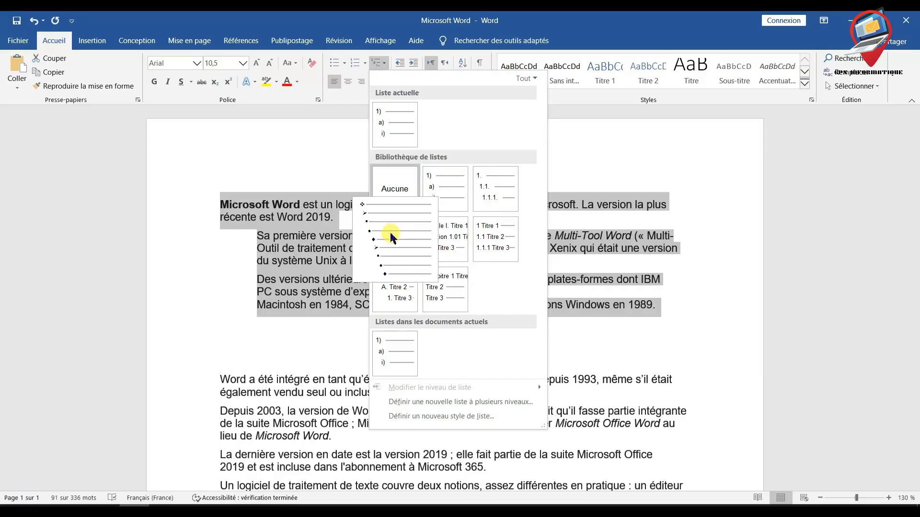
pyautogui.click(451, 196)
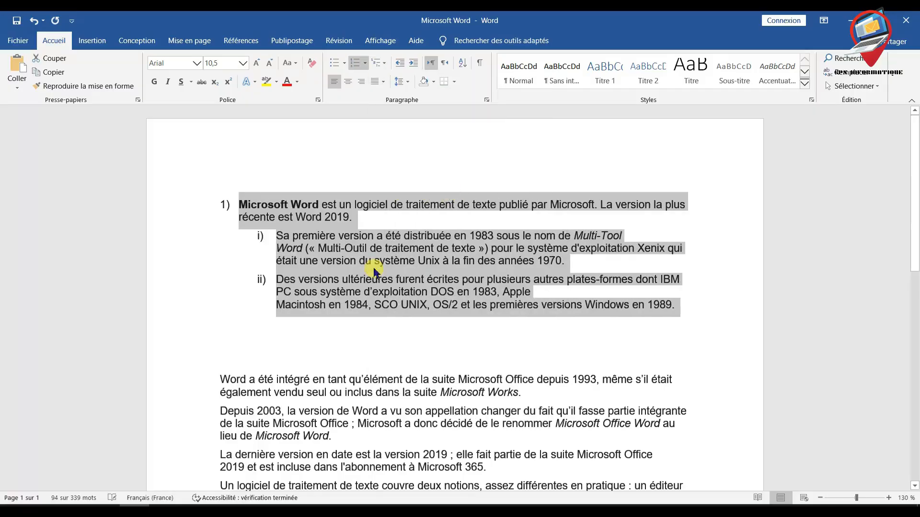
pyautogui.click(542, 330)
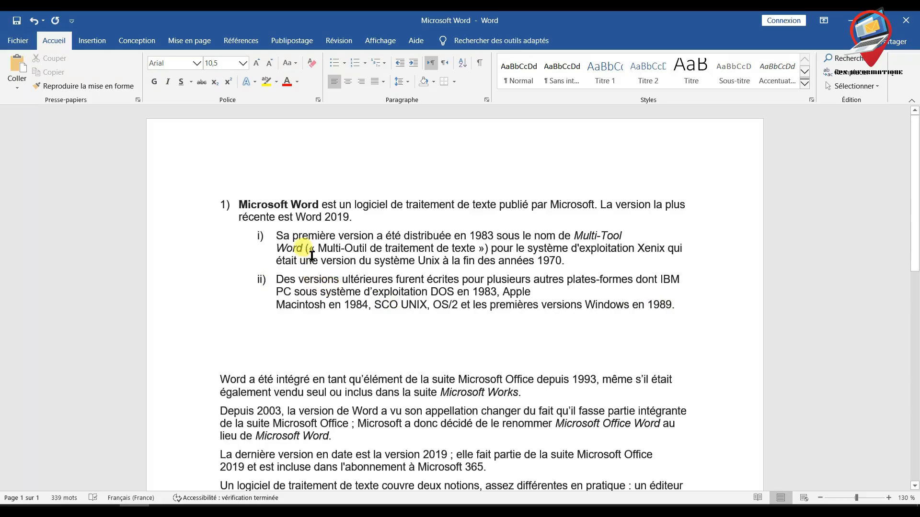
# - Demote the third paragraph, "Des versions ultérieures…", by one list level
pyautogui.moveTo(675, 305); pyautogui.dragTo(281, 281)
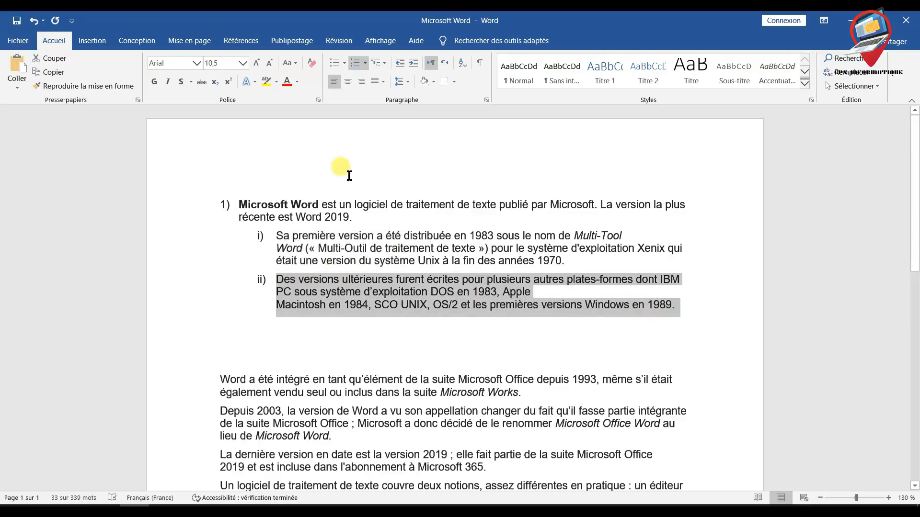
pyautogui.click(413, 63)
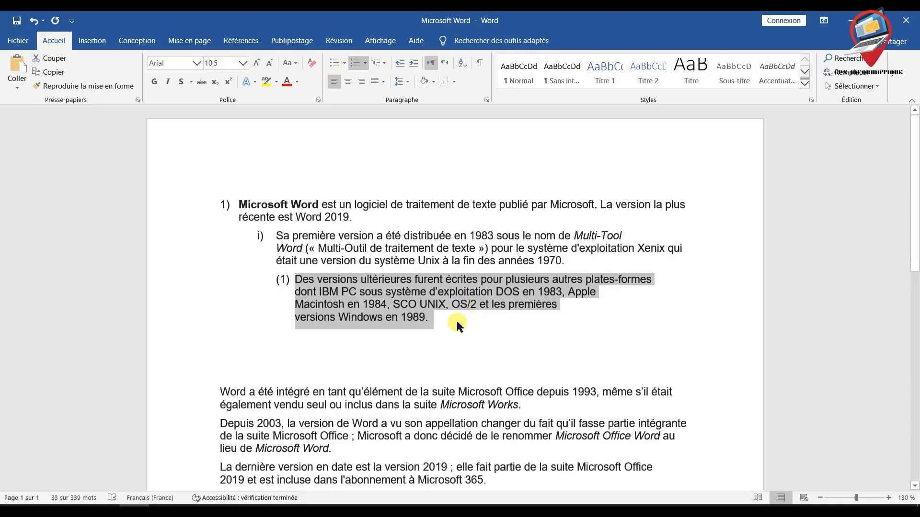
pyautogui.click(321, 287)
pyautogui.moveTo(368, 221); pyautogui.dragTo(244, 208)
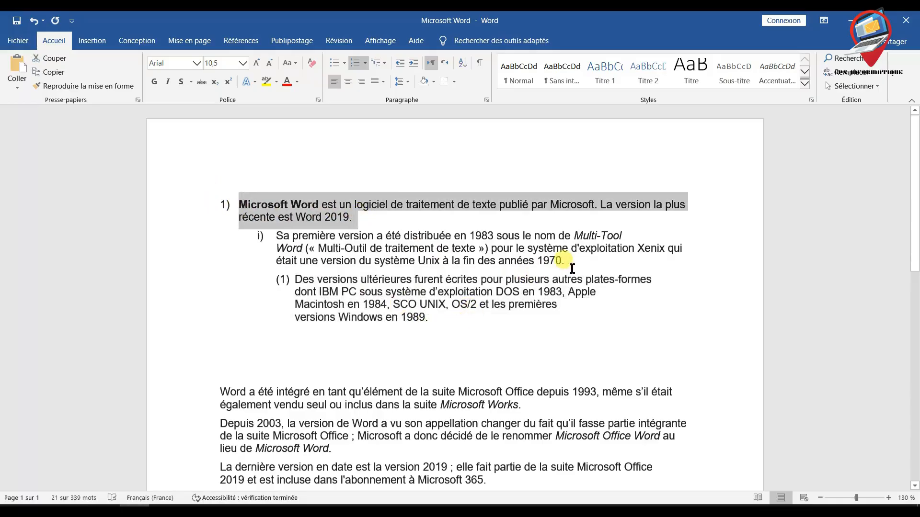
pyautogui.moveTo(565, 261); pyautogui.dragTo(281, 237)
pyautogui.click(439, 317)
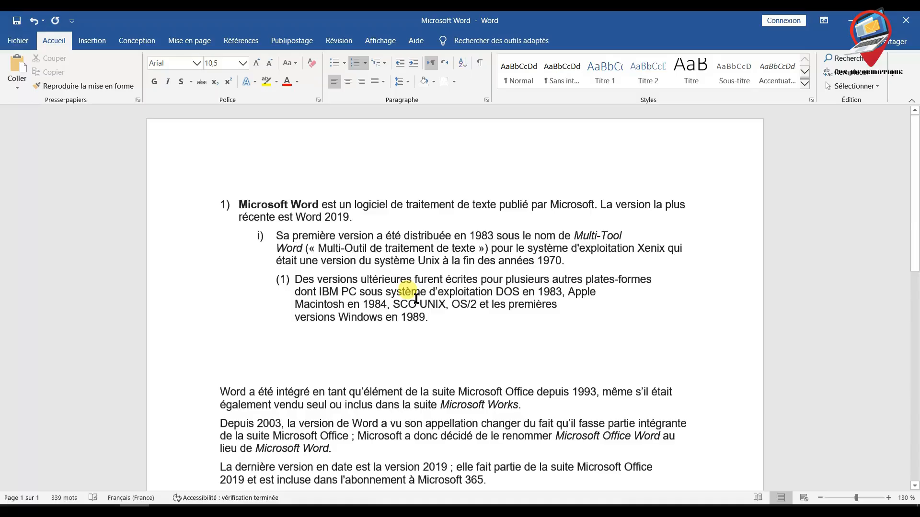
# - Add a list item after the third paragraph and paste a copy of the paragraph "Word a été intégré…" into it
pyautogui.press('Return')
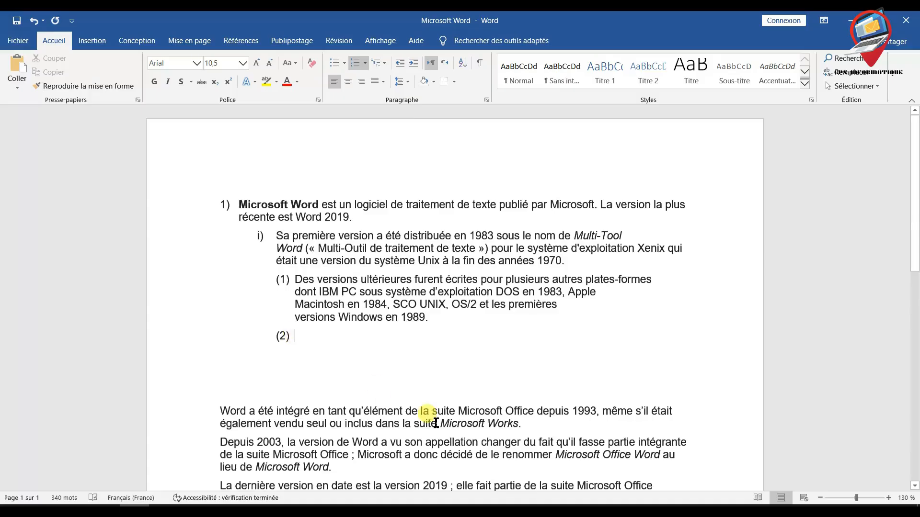
pyautogui.moveTo(521, 423); pyautogui.dragTo(220, 411)
pyautogui.hotkey('ctrl', 'c')
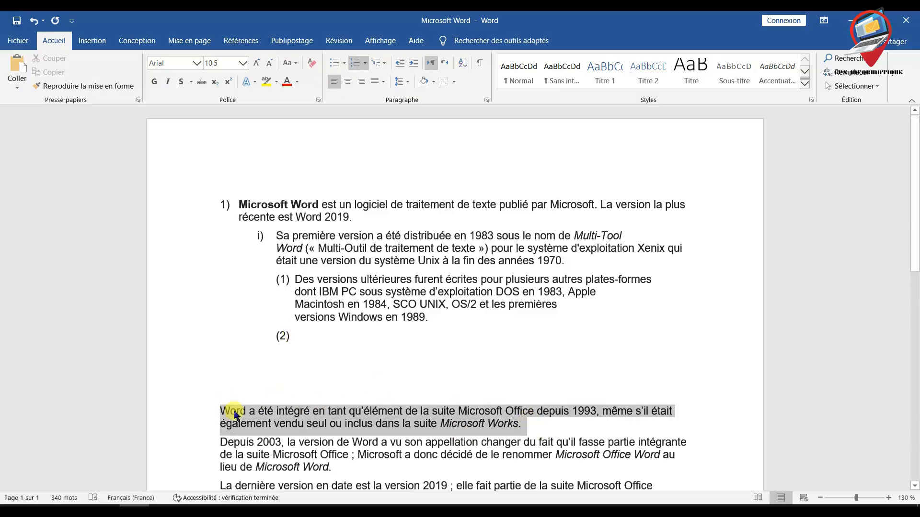
pyautogui.click(298, 337)
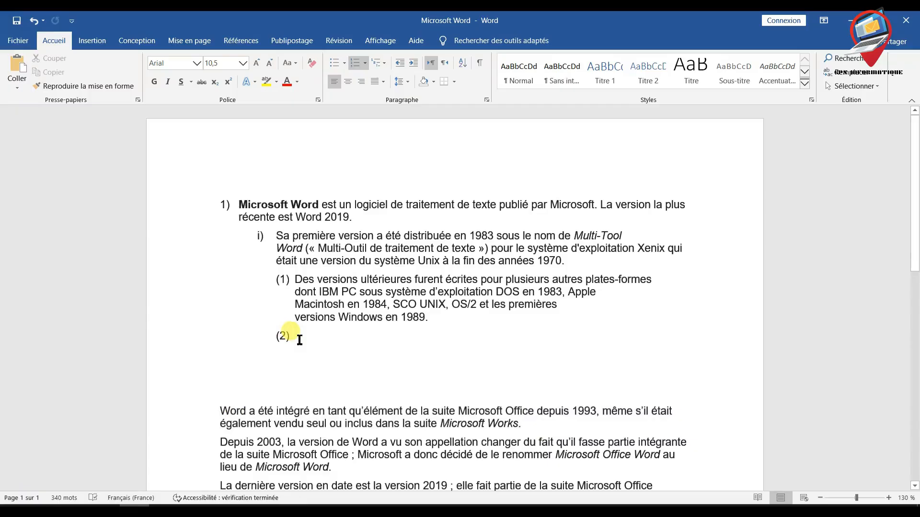
pyautogui.hotkey('ctrl', 'v')
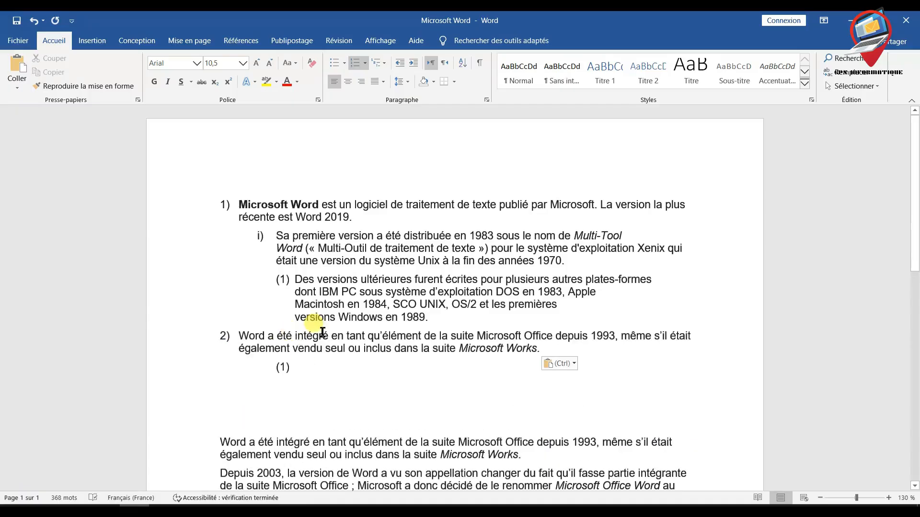
# - Remove the numbering from the pasted paragraph and delete the empty list item below it
pyautogui.click(298, 372)
pyautogui.moveTo(298, 371); pyautogui.dragTo(238, 335)
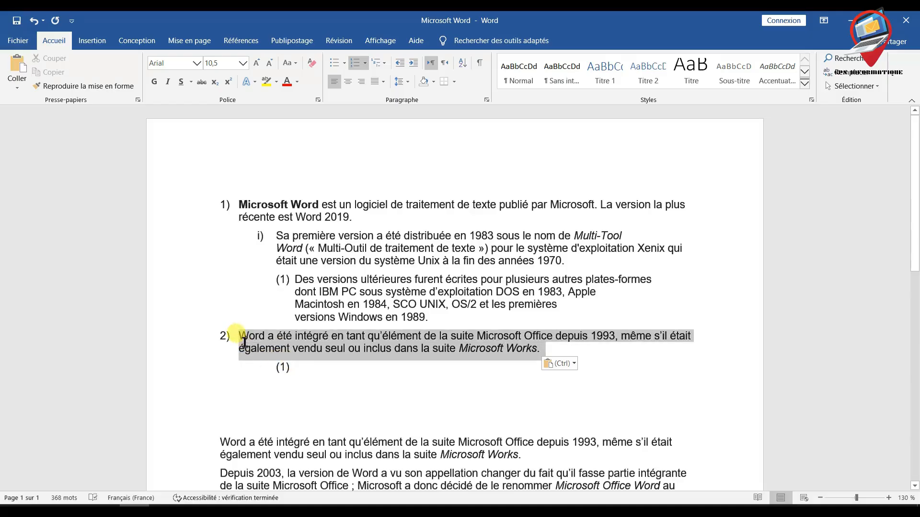
pyautogui.click(366, 63)
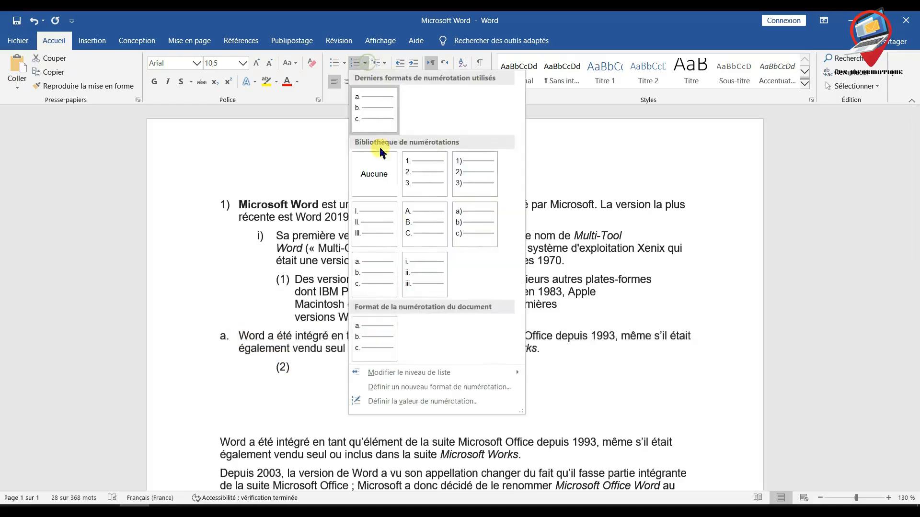
pyautogui.click(377, 188)
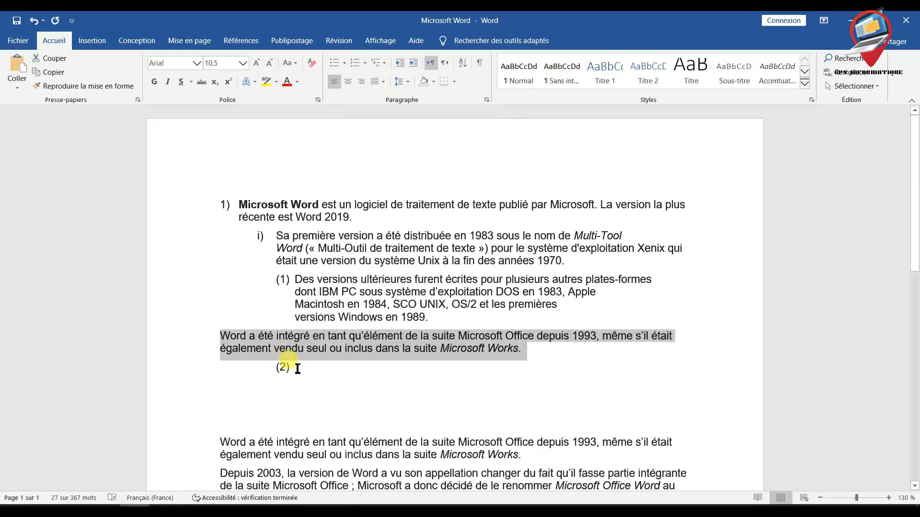
pyautogui.click(297, 369)
pyautogui.press('BackSpace')
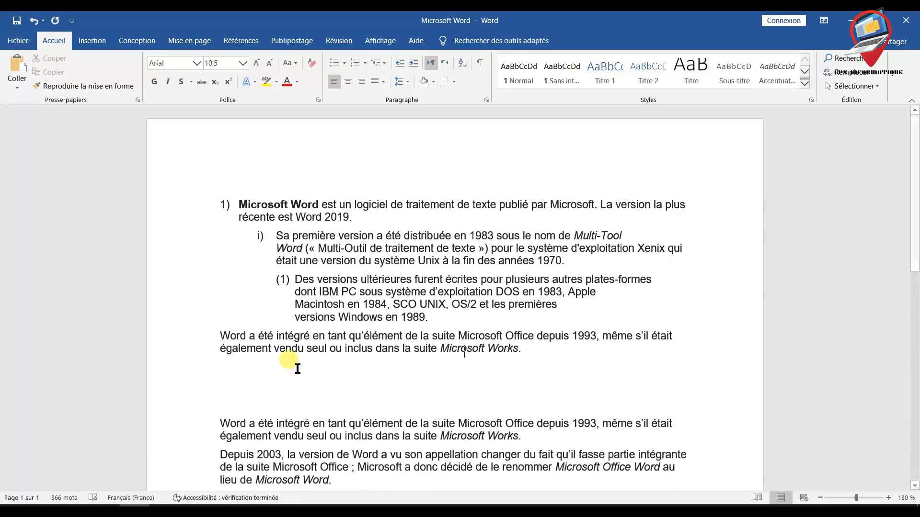
# - Merge the pasted paragraph into the preceding list item, then split it off again as item (2) at the same level
pyautogui.click(215, 335)
pyautogui.press('BackSpace')
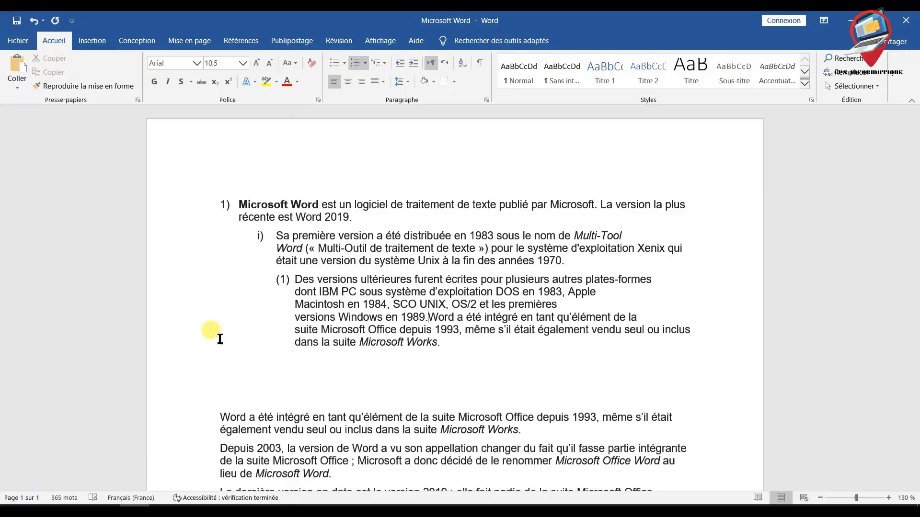
pyautogui.press('Return')
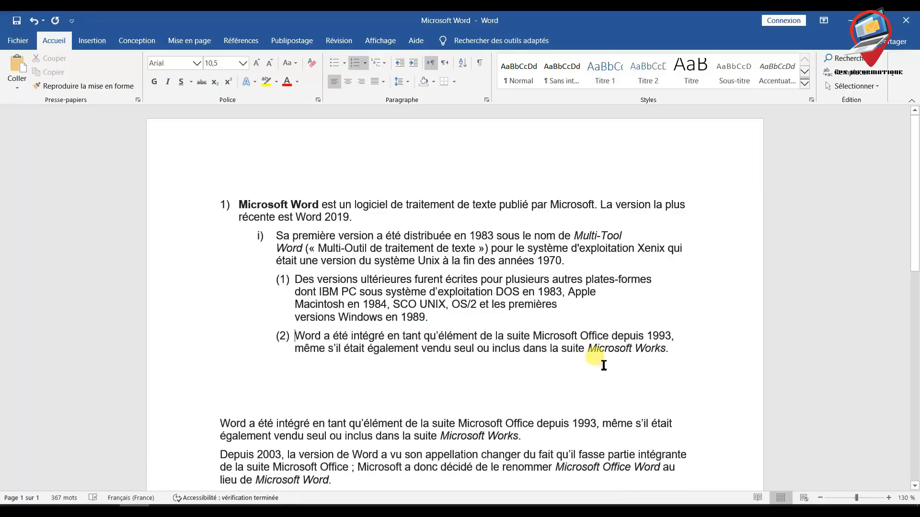
# - Promote the pasted paragraph "Word a été intégré…" by three list levels to make it main item 2)
pyautogui.moveTo(670, 349); pyautogui.dragTo(299, 336)
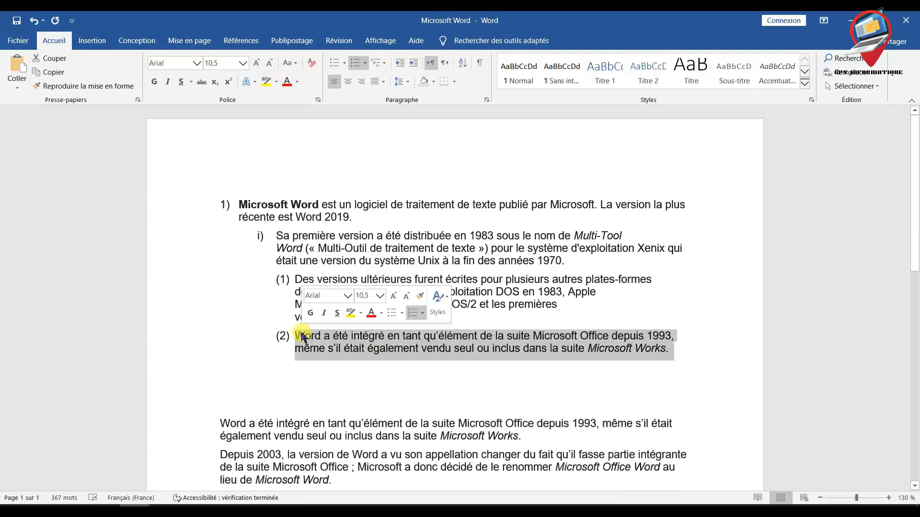
pyautogui.click(400, 66)
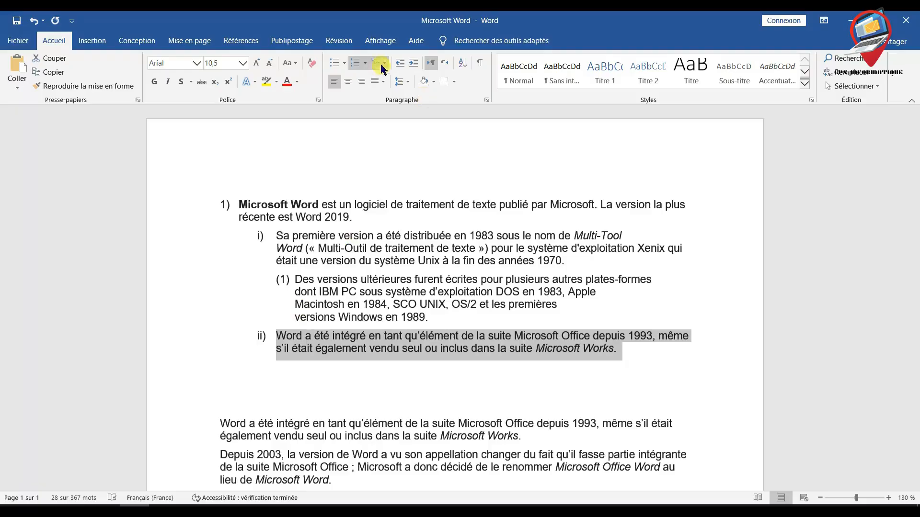
pyautogui.click(401, 67)
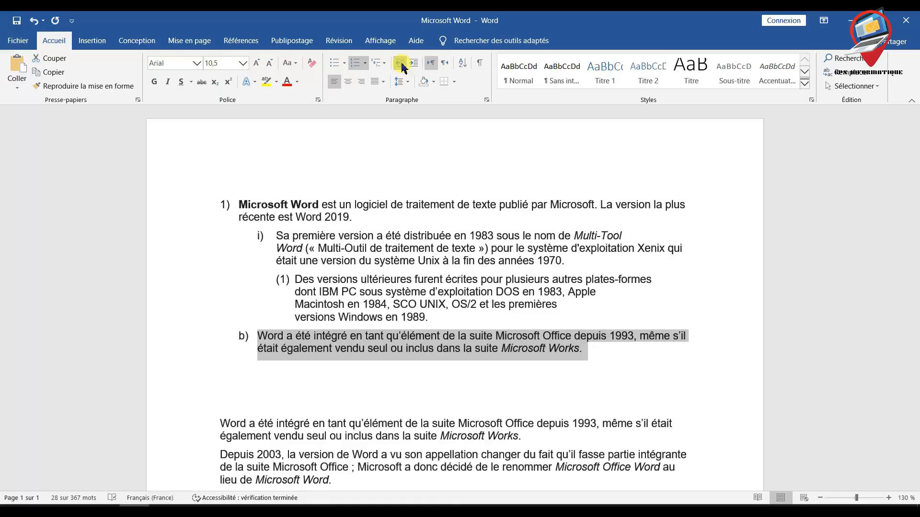
pyautogui.click(402, 68)
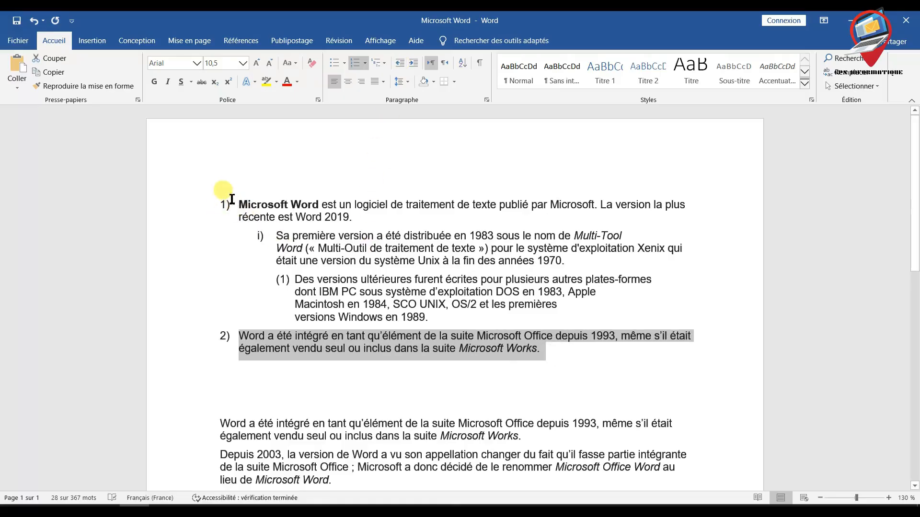
pyautogui.click(355, 218)
pyautogui.keyDown('shift'); pyautogui.click(246, 207); pyautogui.keyUp('shift')
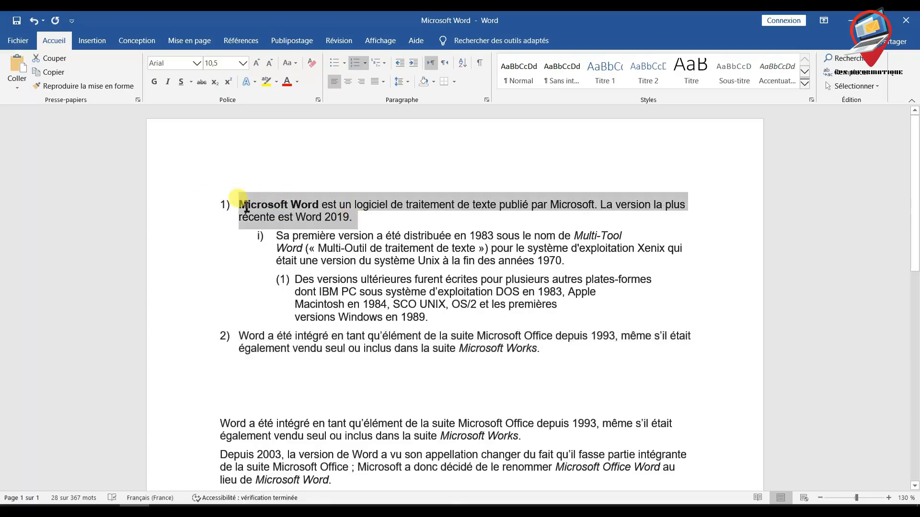
pyautogui.click(541, 348)
pyautogui.keyDown('shift'); pyautogui.click(247, 336); pyautogui.keyUp('shift')
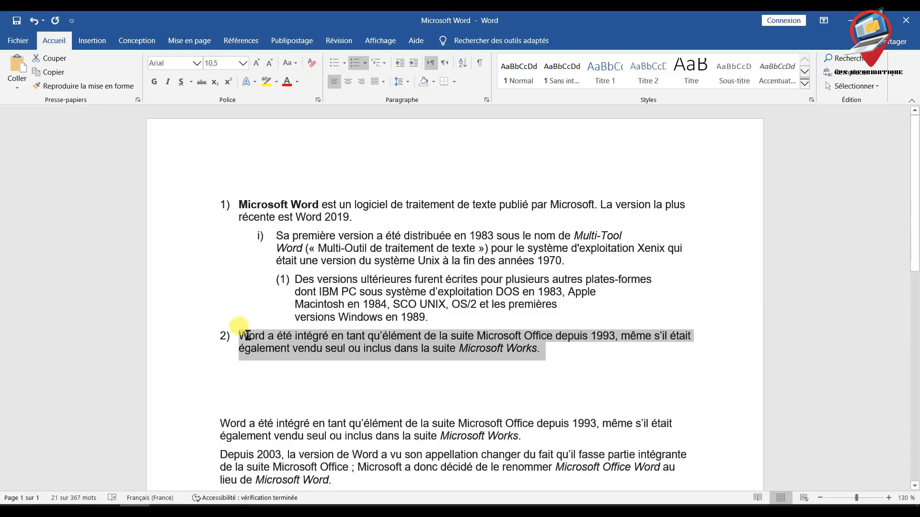
pyautogui.click(559, 351)
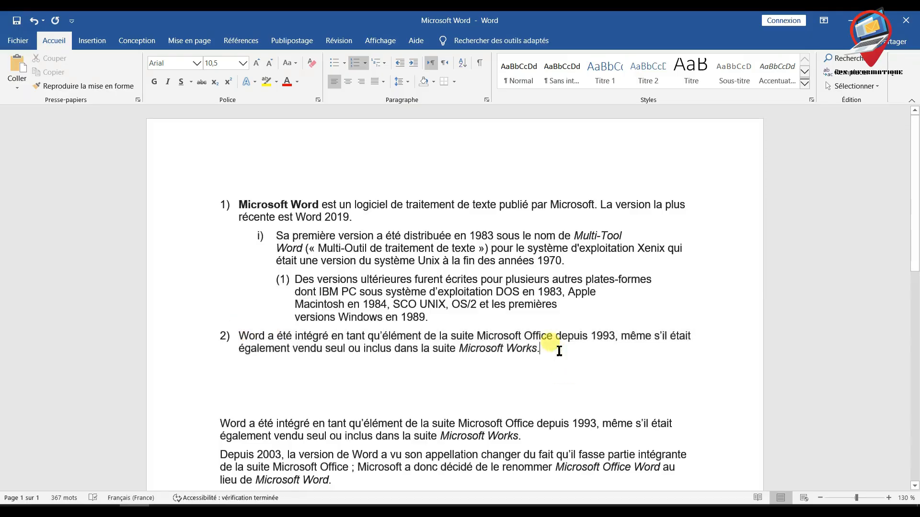
pyautogui.hotkey('ctrl', 'z')
# - Remove the list numbering from the first four paragraphs
pyautogui.moveTo(549, 352); pyautogui.dragTo(239, 199)
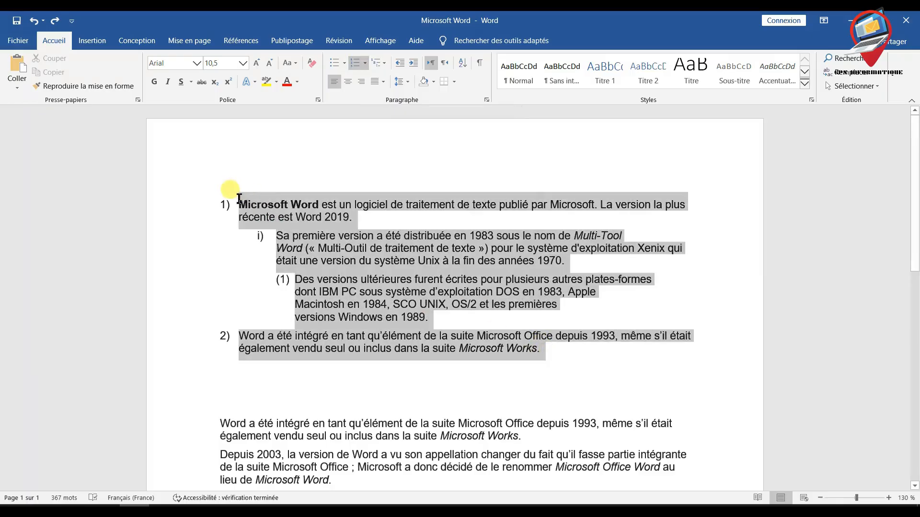
pyautogui.click(365, 63)
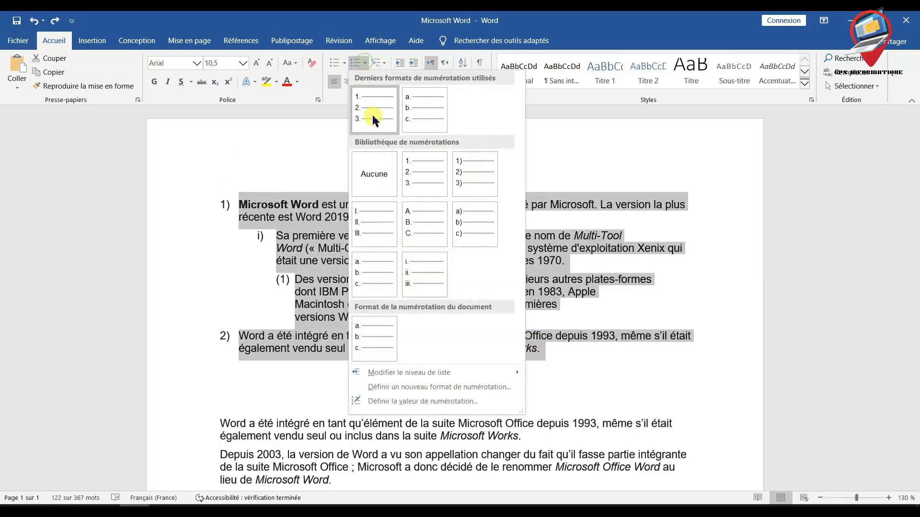
pyautogui.click(369, 181)
# - Remove the remaining left indents from the second and third paragraphs
pyautogui.click(259, 236)
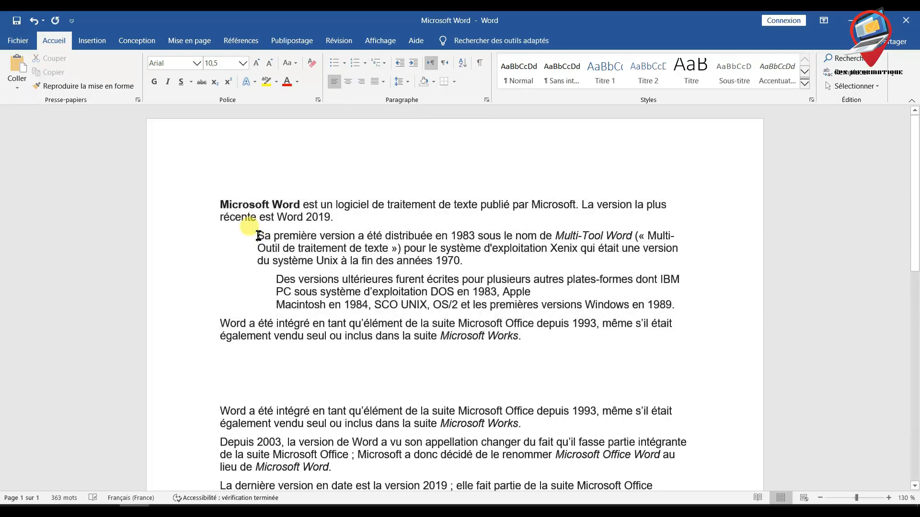
pyautogui.press('BackSpace')
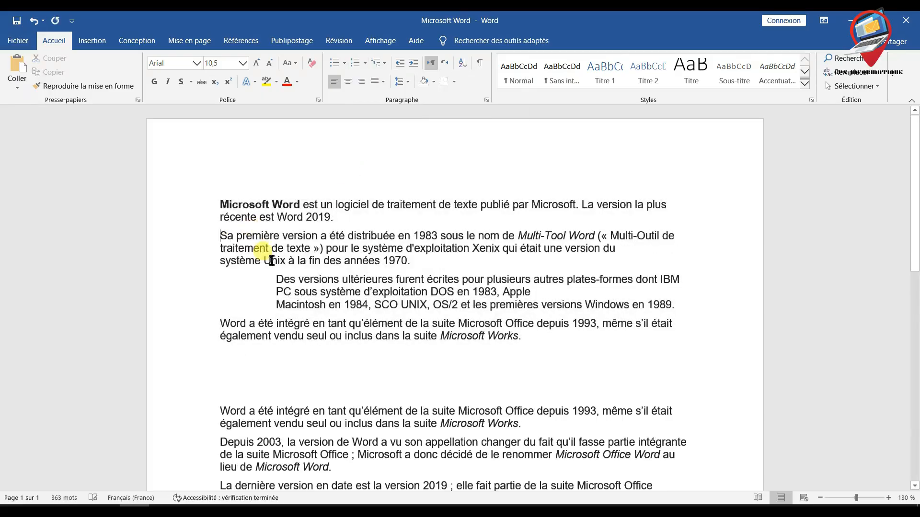
pyautogui.click(281, 281)
pyautogui.press('BackSpace')
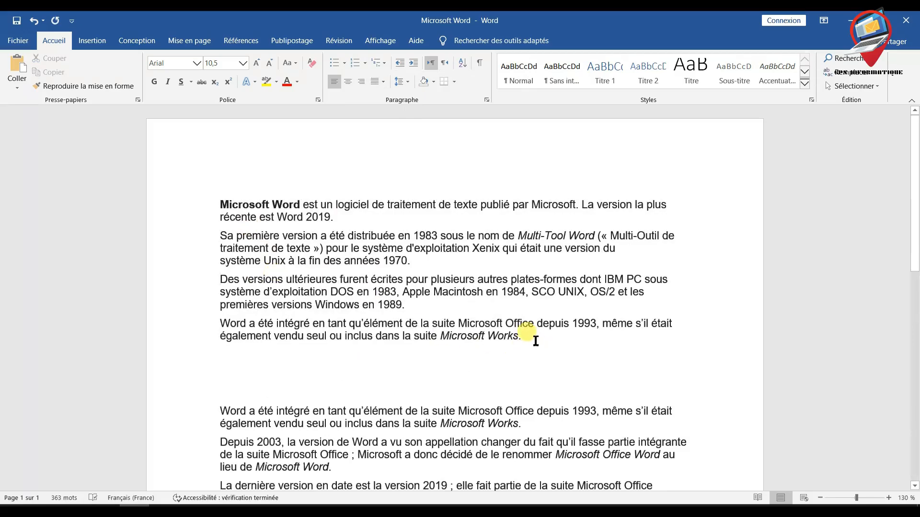
# - Apply the 1. 2. 3. numbering format to the first four paragraphs
pyautogui.moveTo(533, 340); pyautogui.dragTo(223, 210)
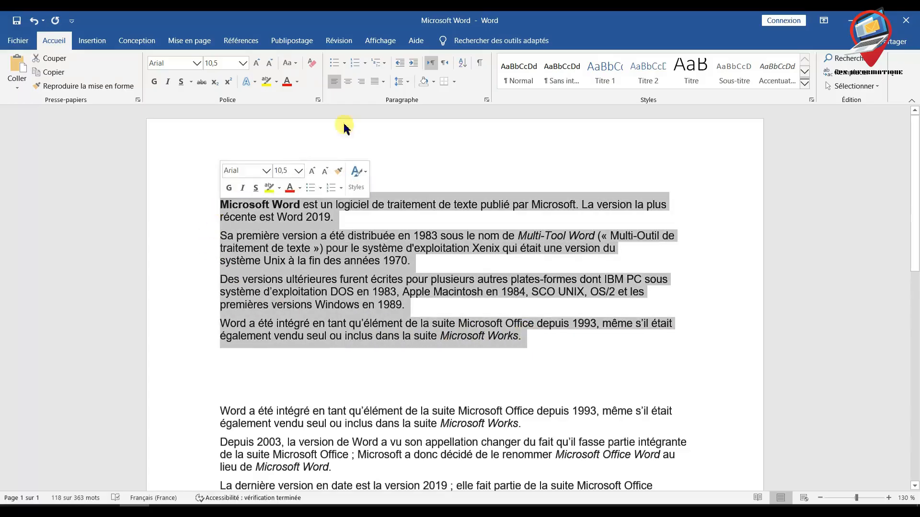
pyautogui.click(365, 62)
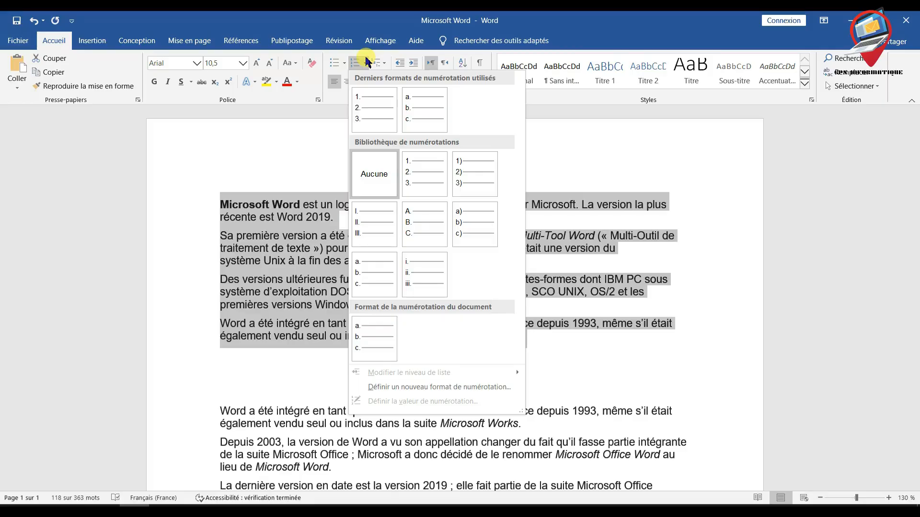
pyautogui.click(374, 114)
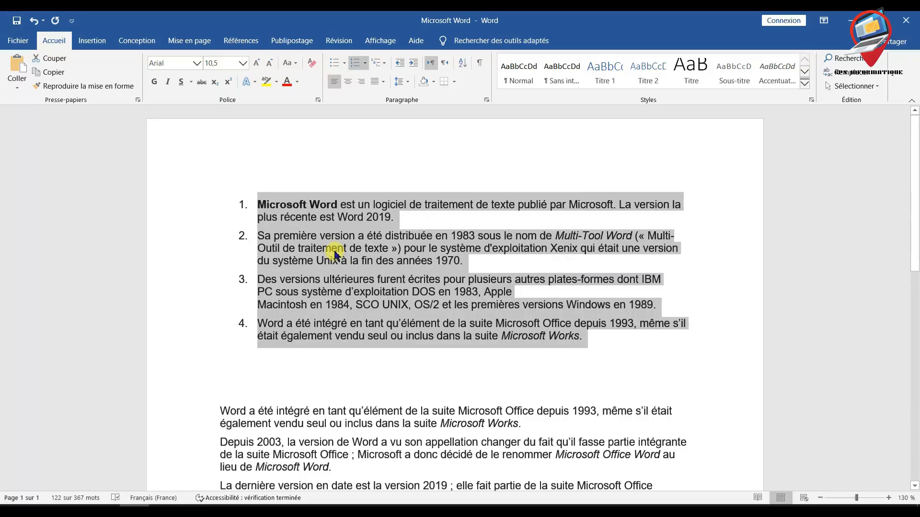
pyautogui.click(477, 263)
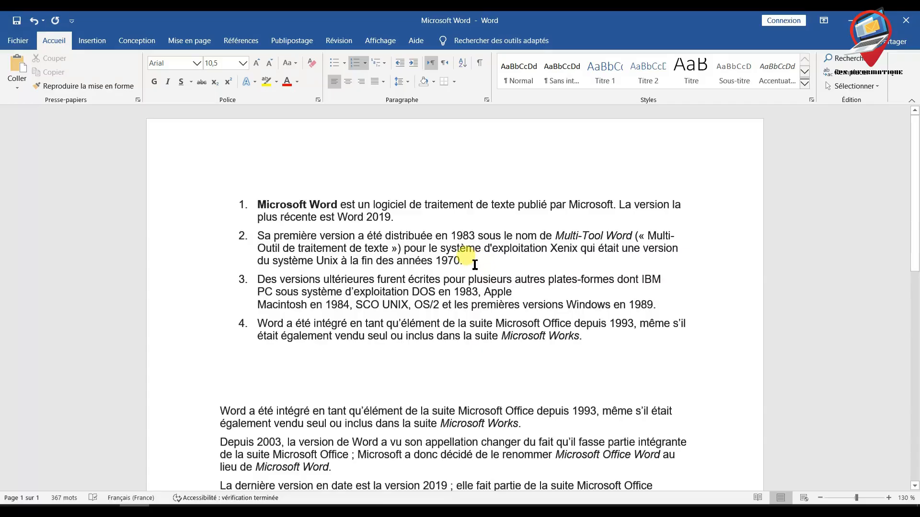
# - Change the list level of the second paragraph, "Sa première version…", to the second level (a.)
pyautogui.moveTo(476, 263); pyautogui.dragTo(263, 240)
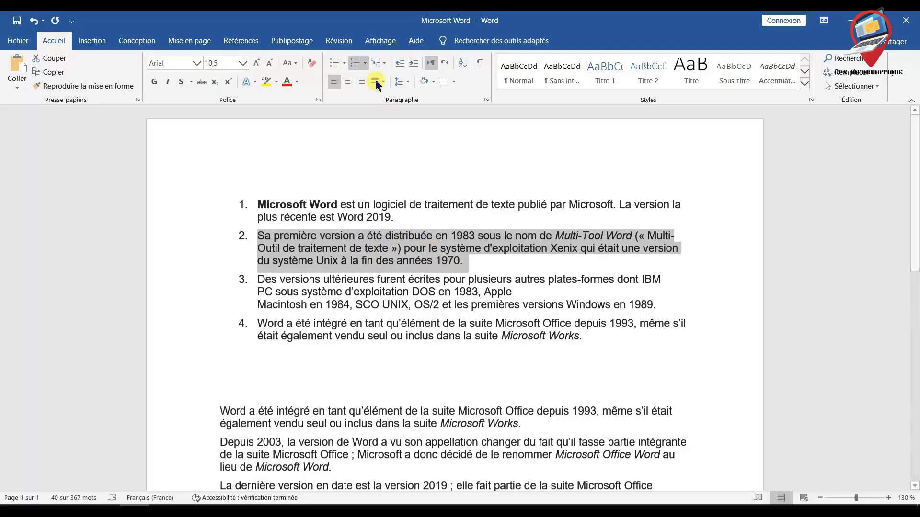
pyautogui.click(368, 64)
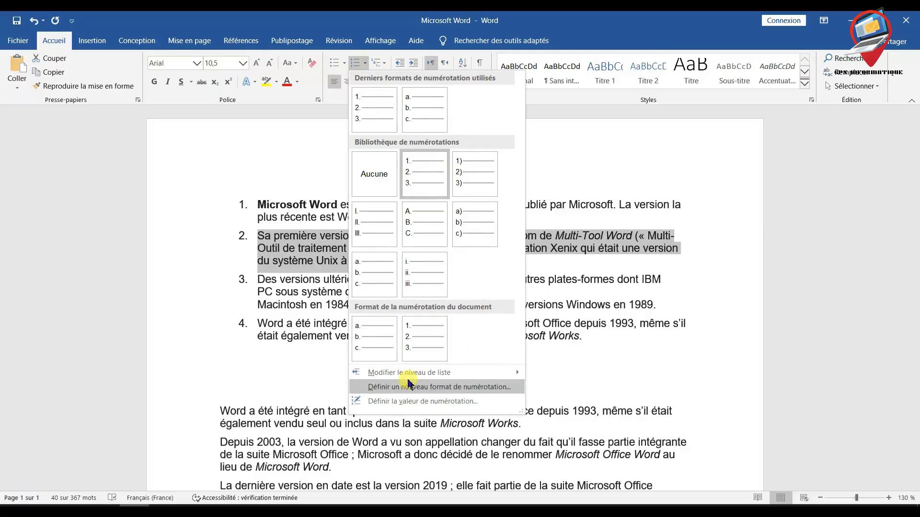
pyautogui.moveTo(418, 375)
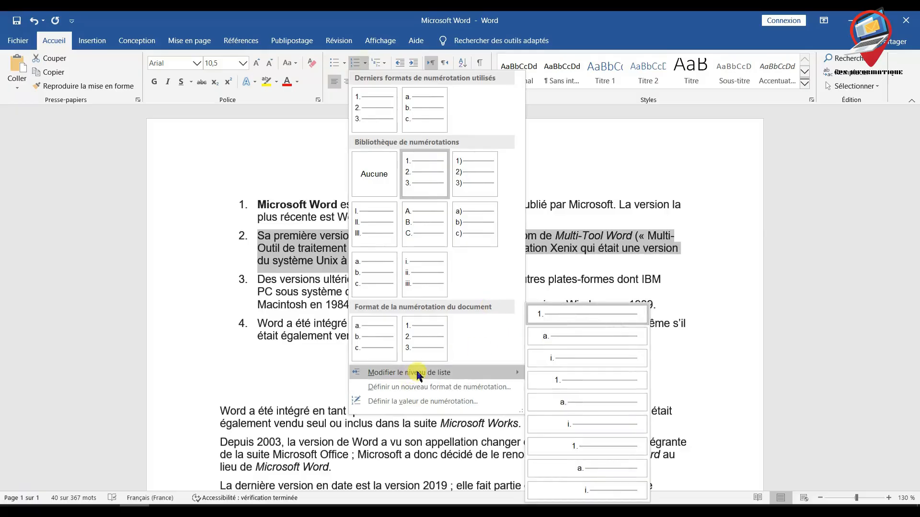
pyautogui.click(557, 336)
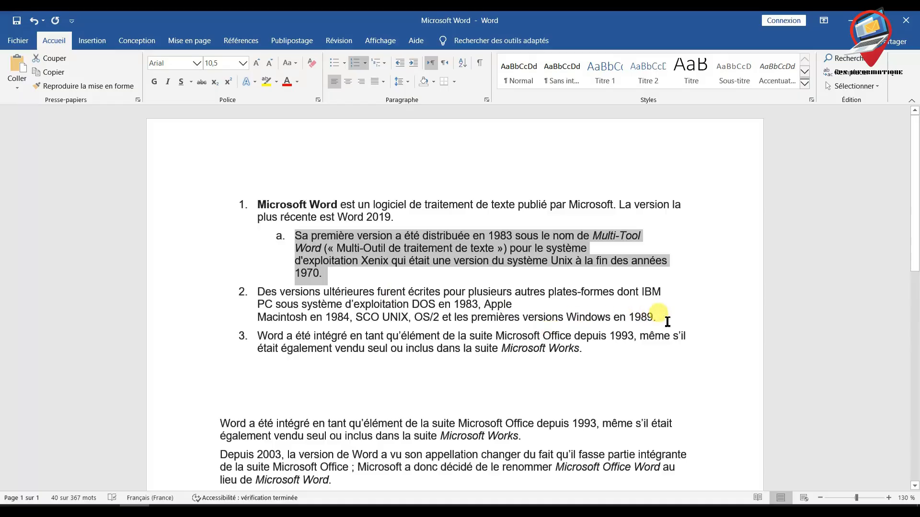
# - Change the list level of the paragraph "Des versions ultérieures…" to the second level (a.)
pyautogui.moveTo(668, 321); pyautogui.dragTo(263, 299)
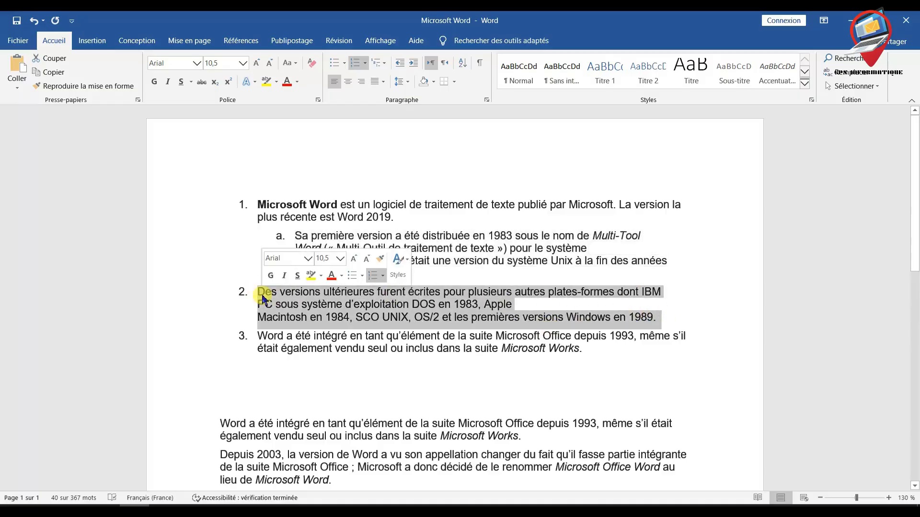
pyautogui.click(366, 64)
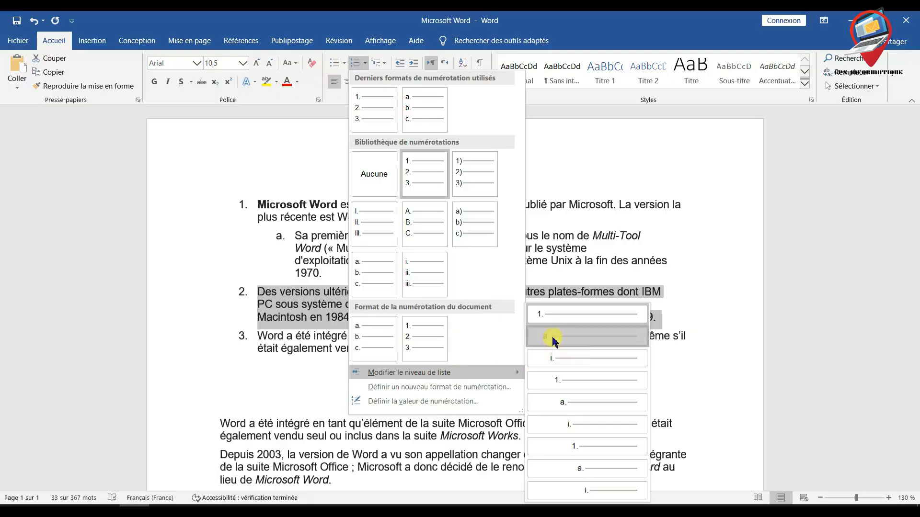
pyautogui.click(554, 338)
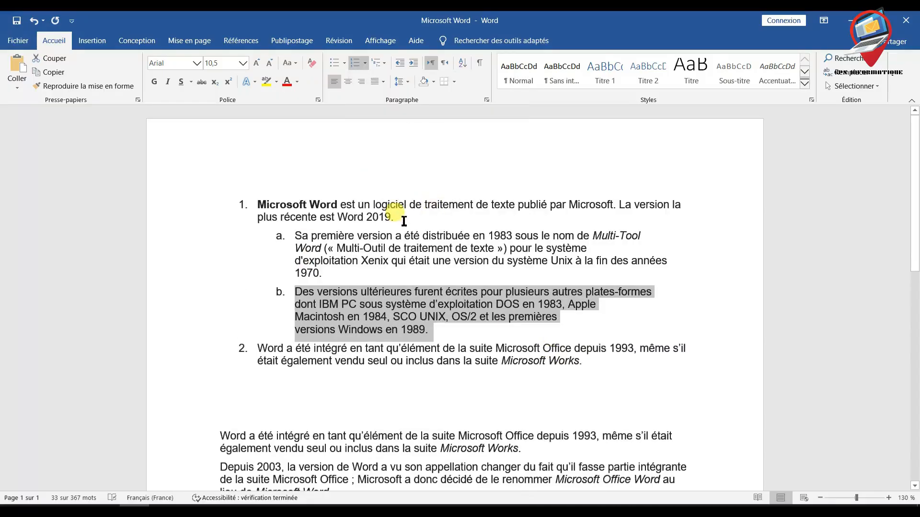
pyautogui.moveTo(404, 220); pyautogui.dragTo(258, 205)
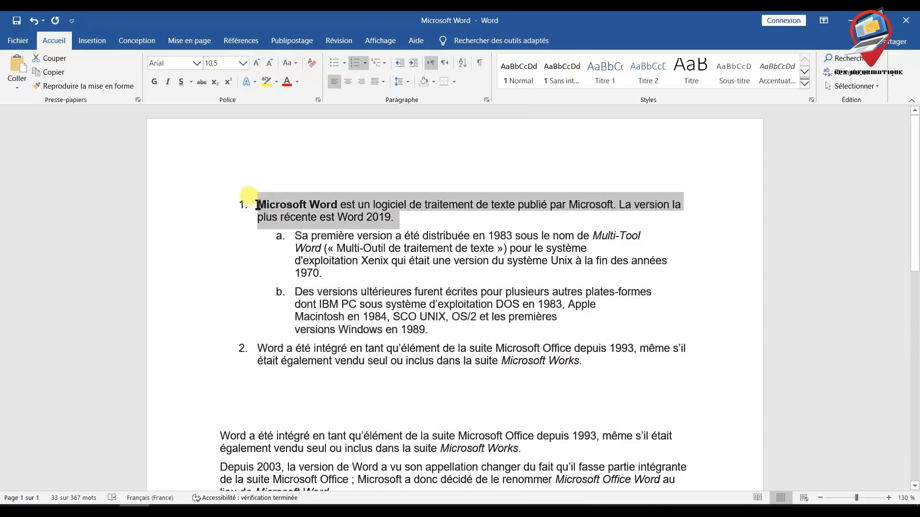
pyautogui.moveTo(426, 329); pyautogui.dragTo(302, 244)
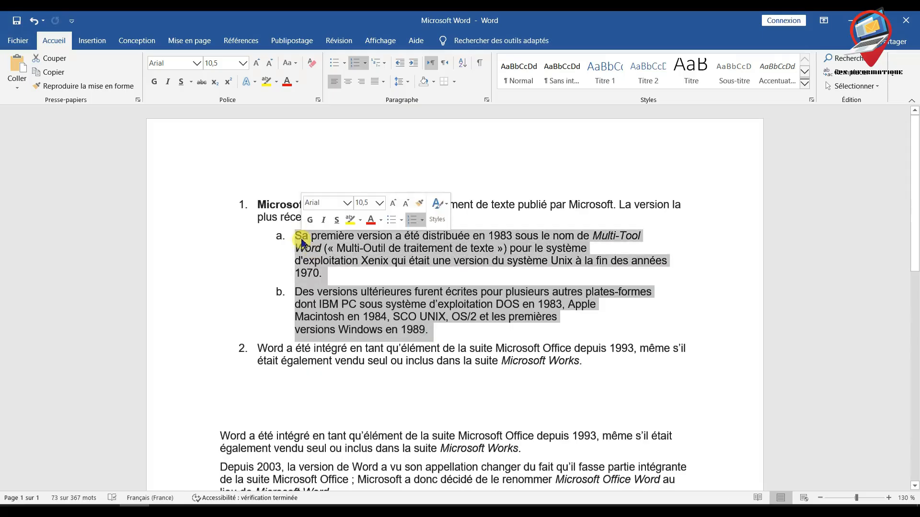
pyautogui.click(511, 361)
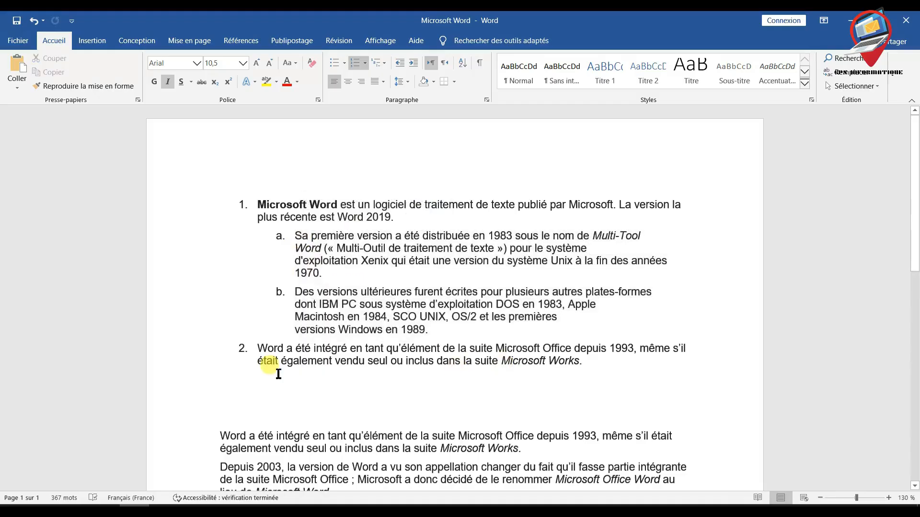
# - Delete the empty paragraphs between the numbered list and the following body text
pyautogui.click(243, 421)
pyautogui.press('BackSpace')
pyautogui.press('BackSpace')
pyautogui.press('BackSpace')
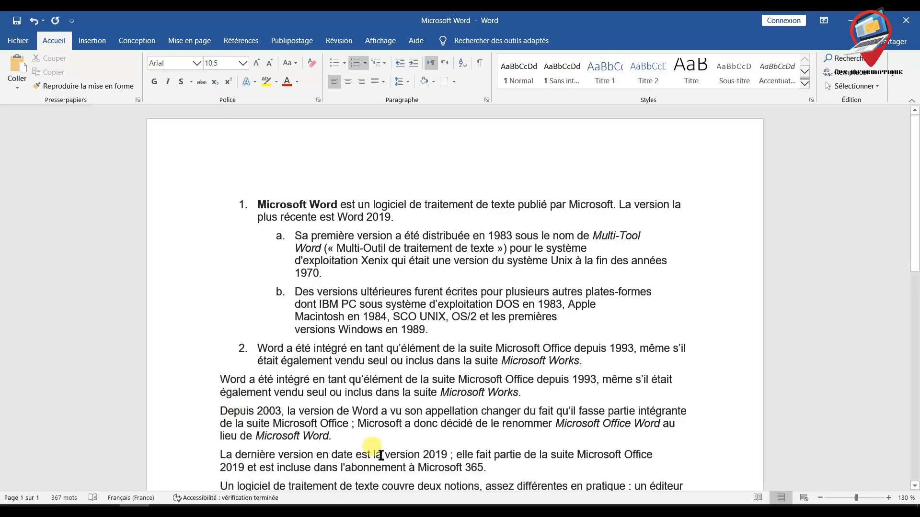
# - Apply the 1. 2. 3. numbering format to the four paragraphs following the list, through "Un logiciel de traitement de texte…"
pyautogui.scroll(-1, 359, 437)
pyautogui.moveTo(442, 478); pyautogui.dragTo(220, 343)
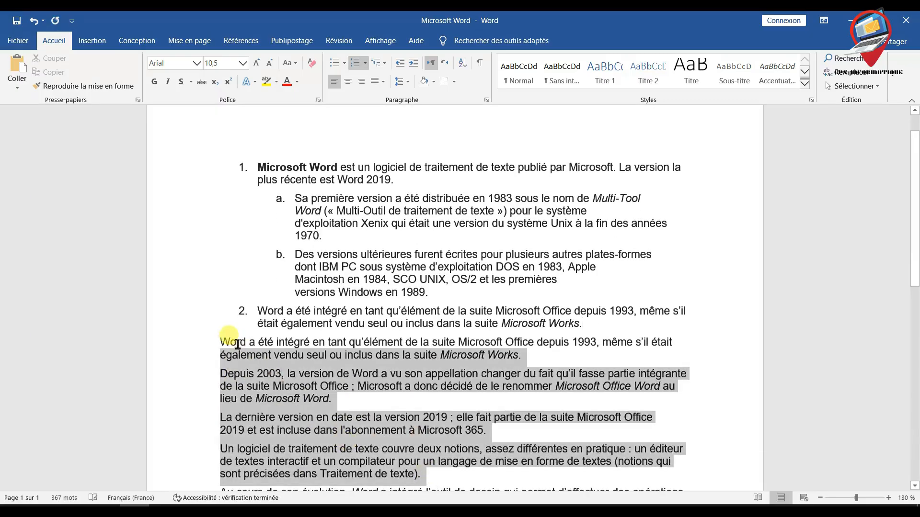
pyautogui.click(365, 63)
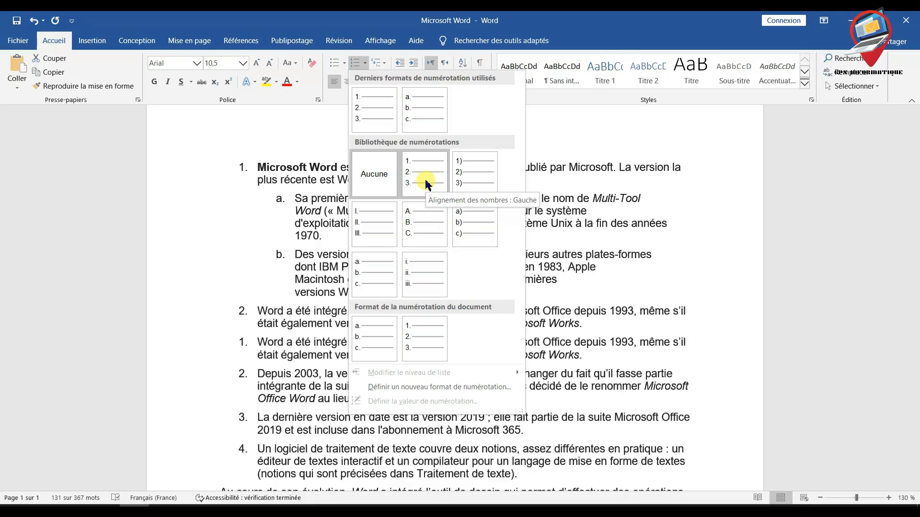
pyautogui.click(426, 183)
pyautogui.scroll(-3, 451, 224)
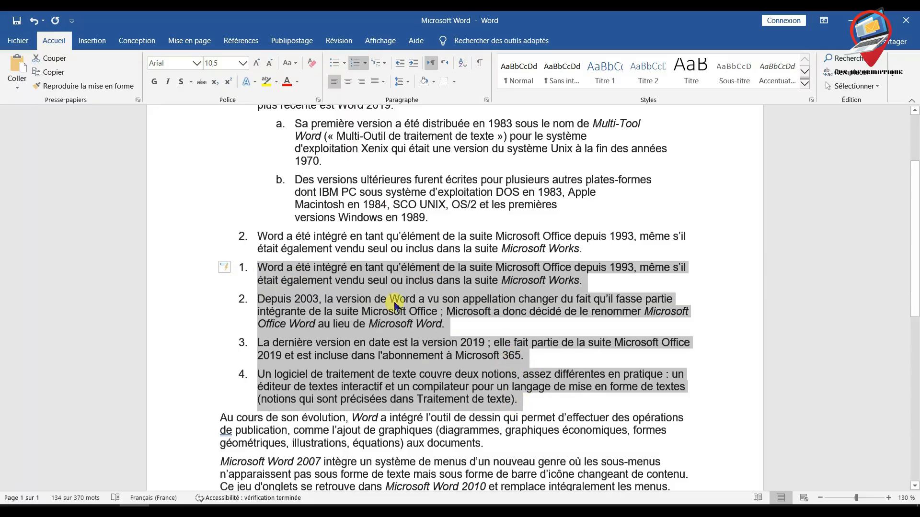
# - Set the numbering value of the four newly numbered paragraphs to start a new list at 3
pyautogui.click(365, 64)
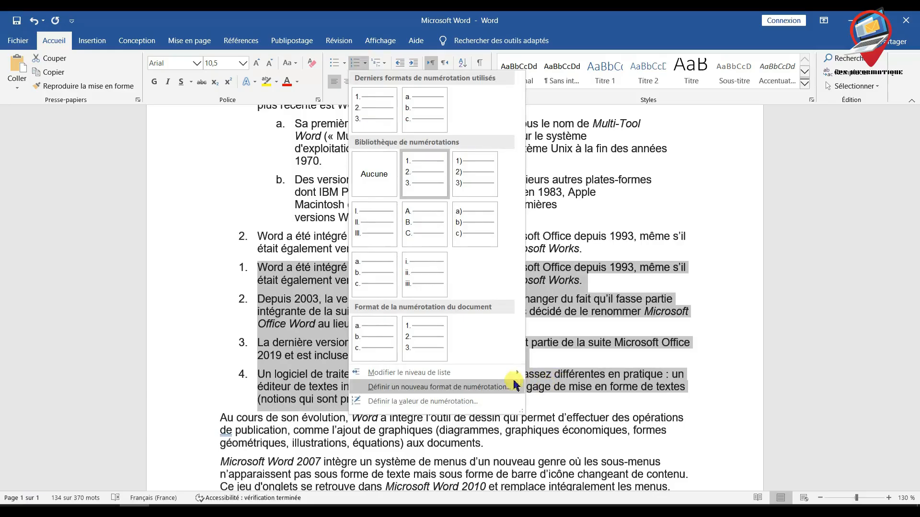
pyautogui.click(458, 402)
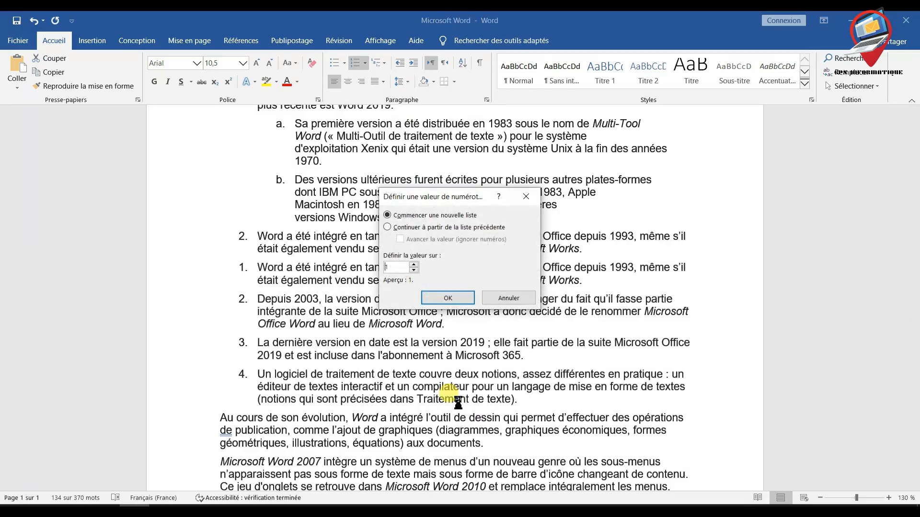
pyautogui.moveTo(416, 197); pyautogui.dragTo(537, 205)
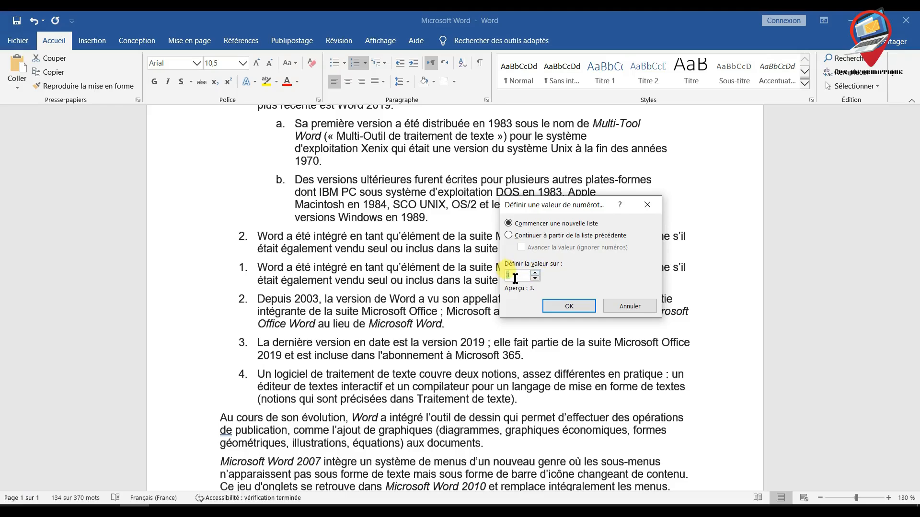
pyautogui.click(569, 306)
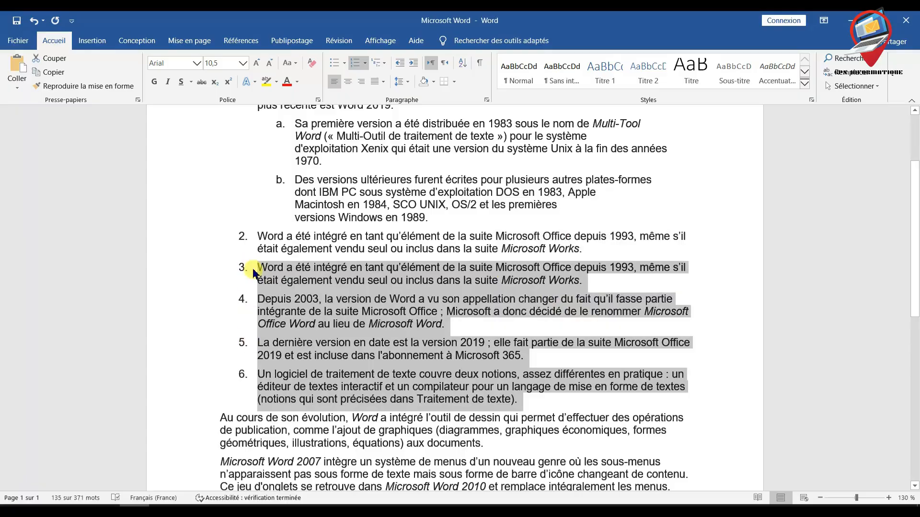
pyautogui.click(520, 320)
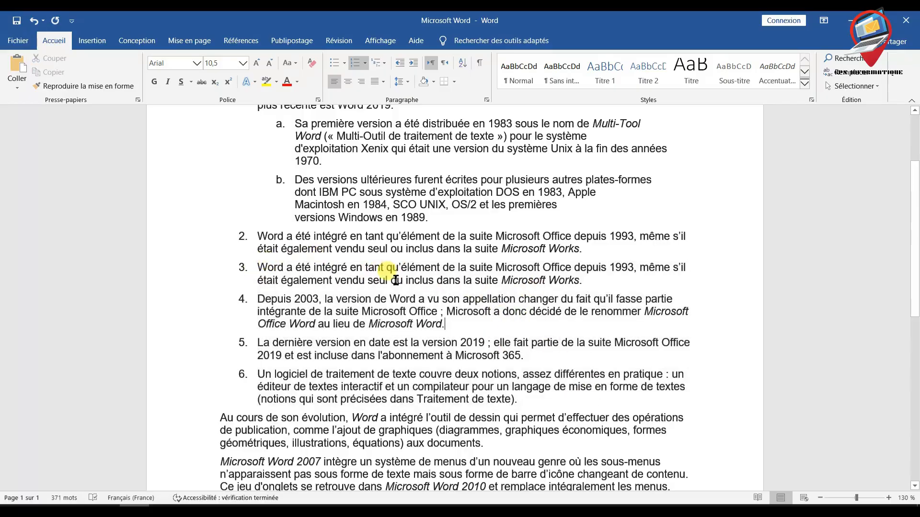
# - Change the list level of item 3, the repeated "Word a été intégré…" paragraph, to the second level (a.)
pyautogui.scroll(1, 256, 287)
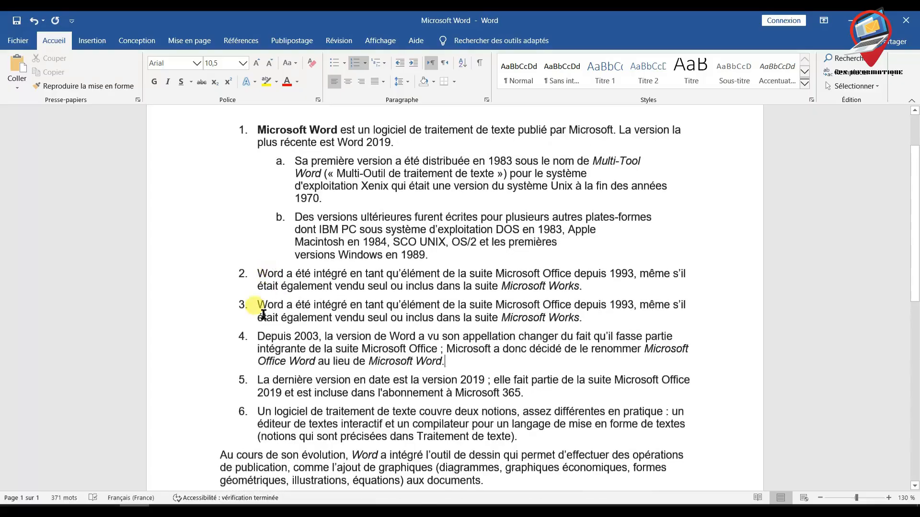
pyautogui.moveTo(586, 320); pyautogui.dragTo(263, 304)
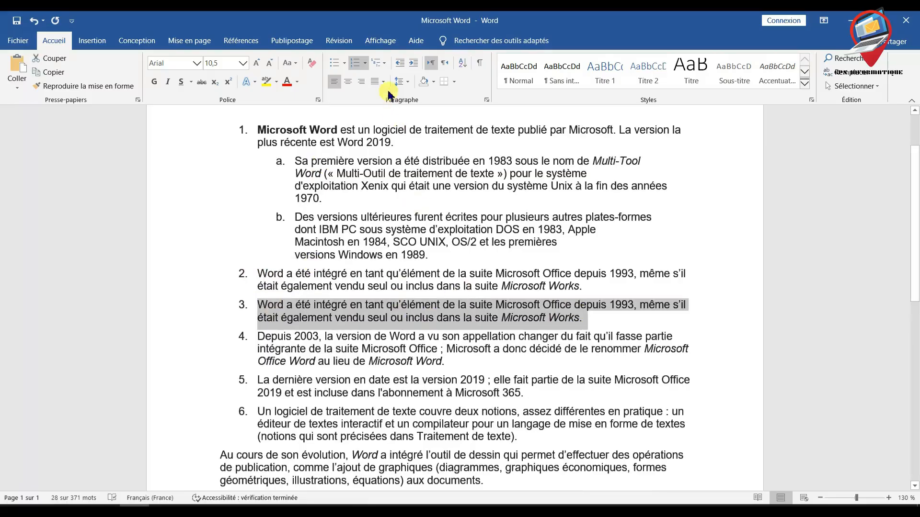
pyautogui.click(365, 64)
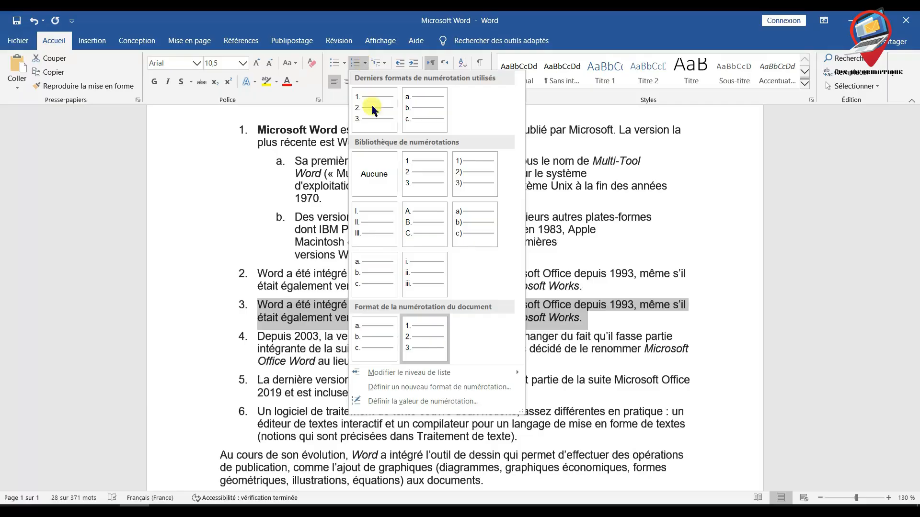
pyautogui.moveTo(419, 377)
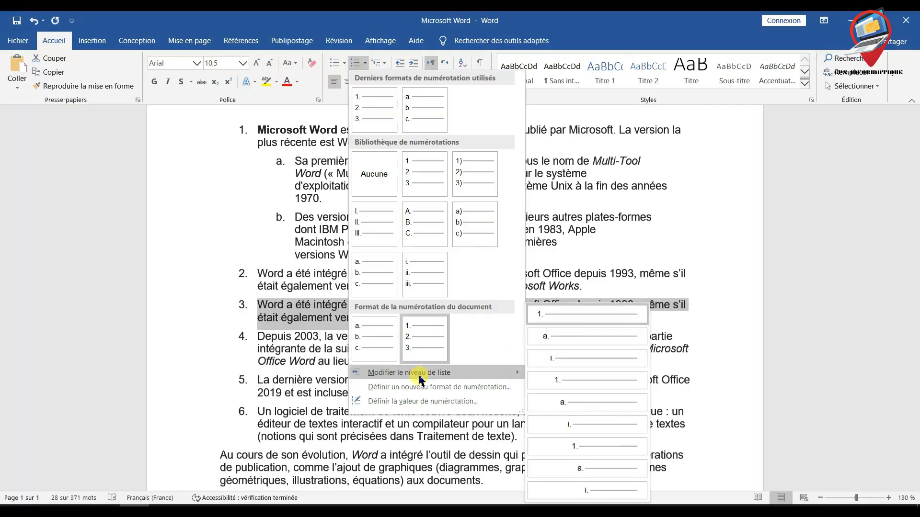
pyautogui.click(555, 339)
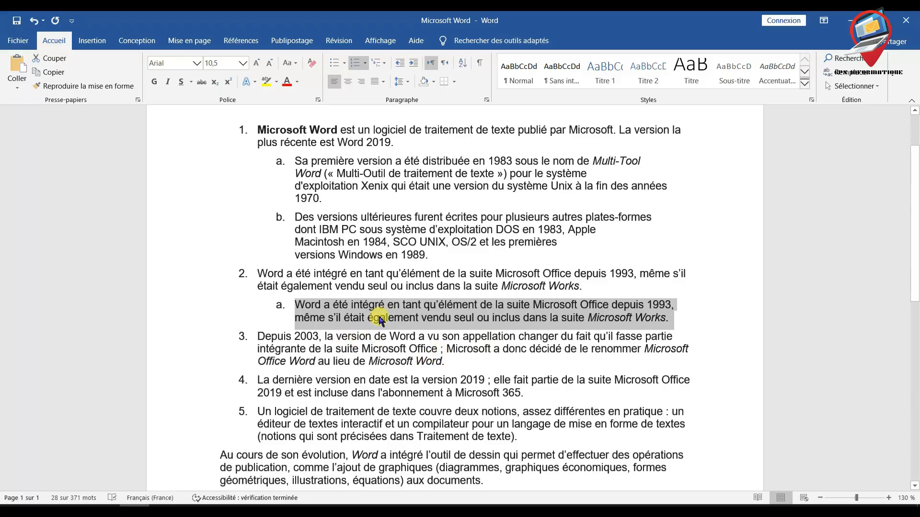
# - Change the list level of the "Depuis 2003…" and "La dernière version…" paragraphs to the third level (i.)
pyautogui.moveTo(523, 392); pyautogui.dragTo(259, 335)
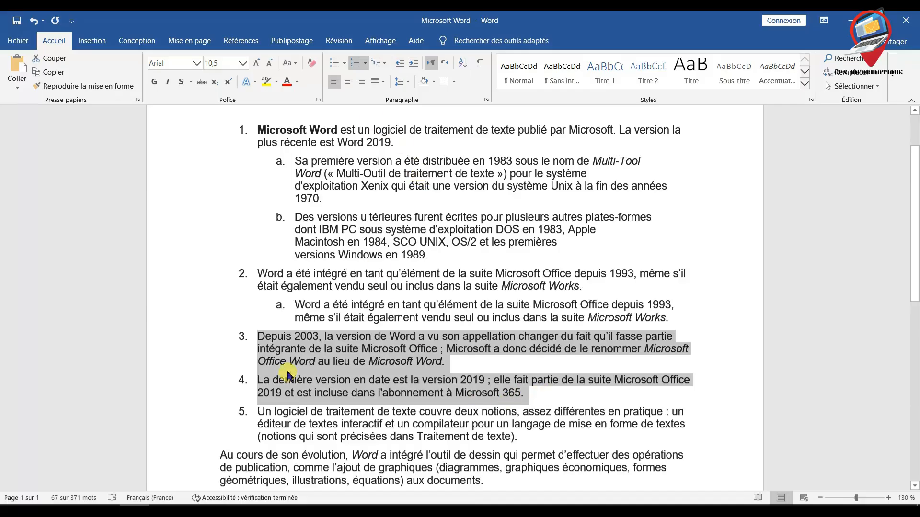
pyautogui.click(367, 63)
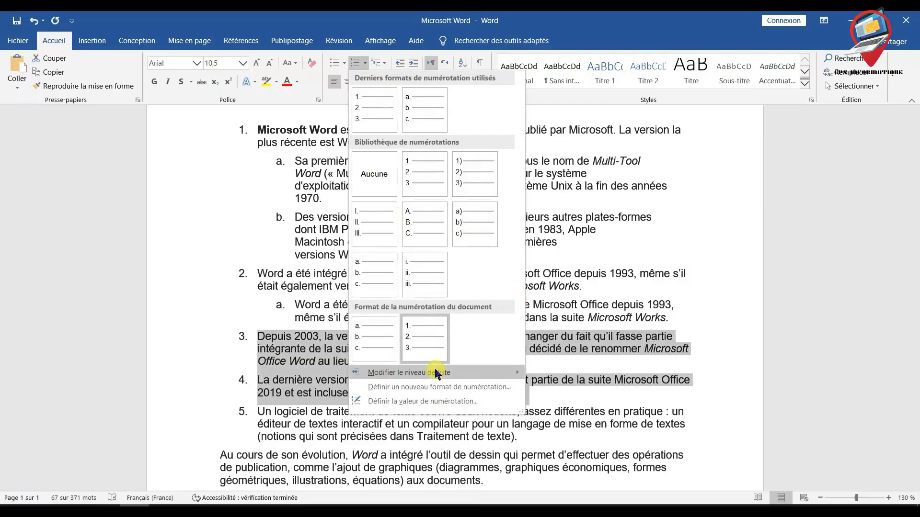
pyautogui.moveTo(422, 379)
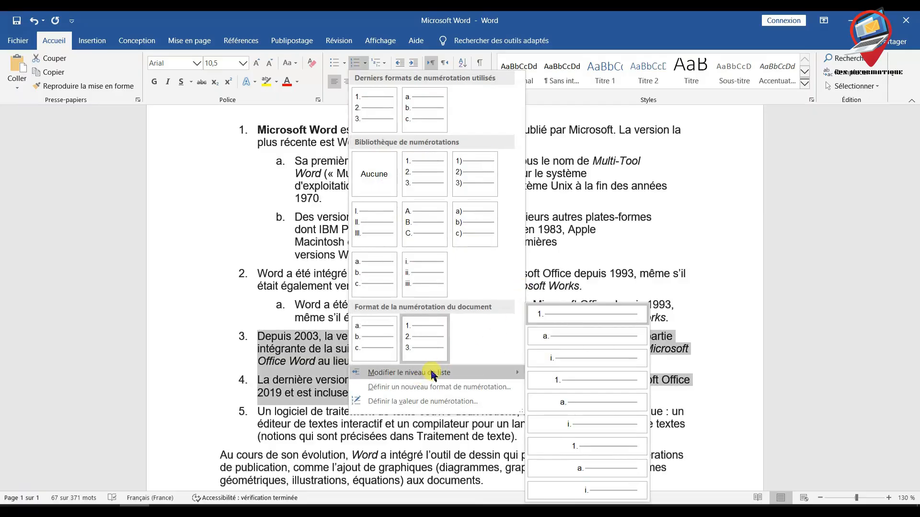
pyautogui.click(559, 359)
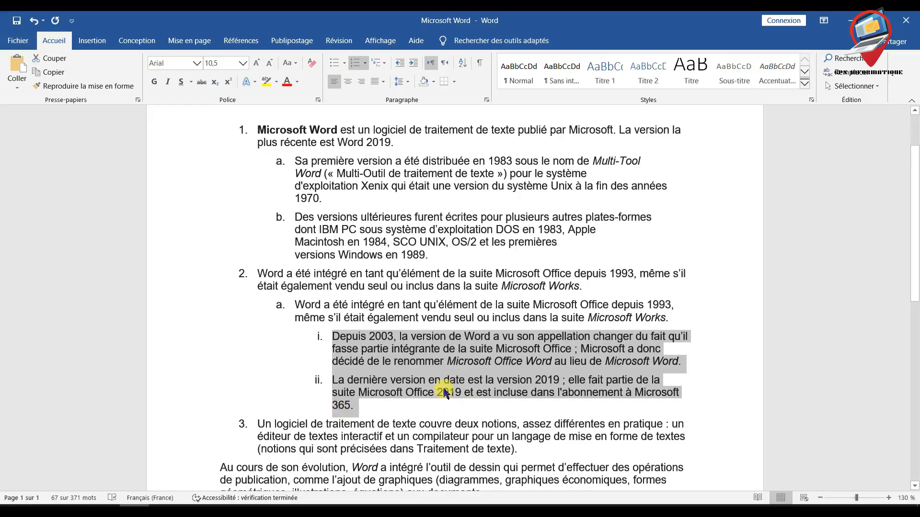
pyautogui.scroll(-1, 444, 393)
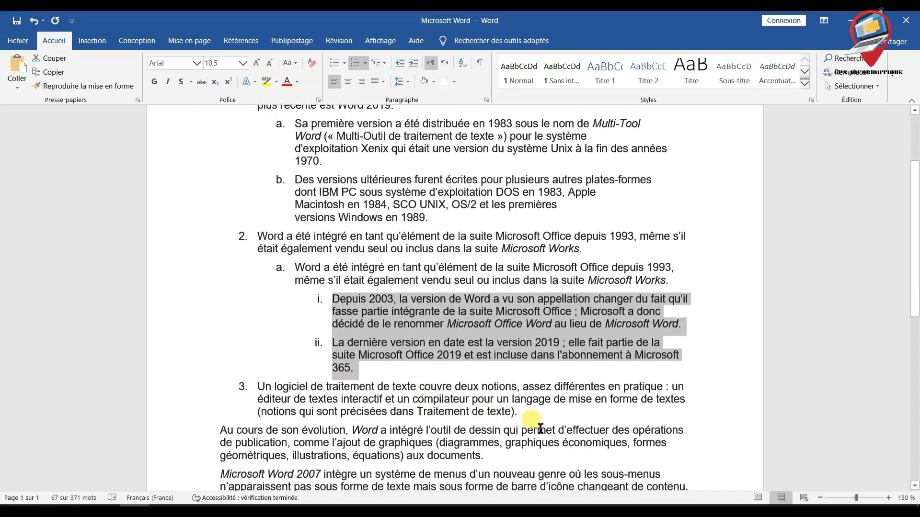
pyautogui.scroll(1, 524, 415)
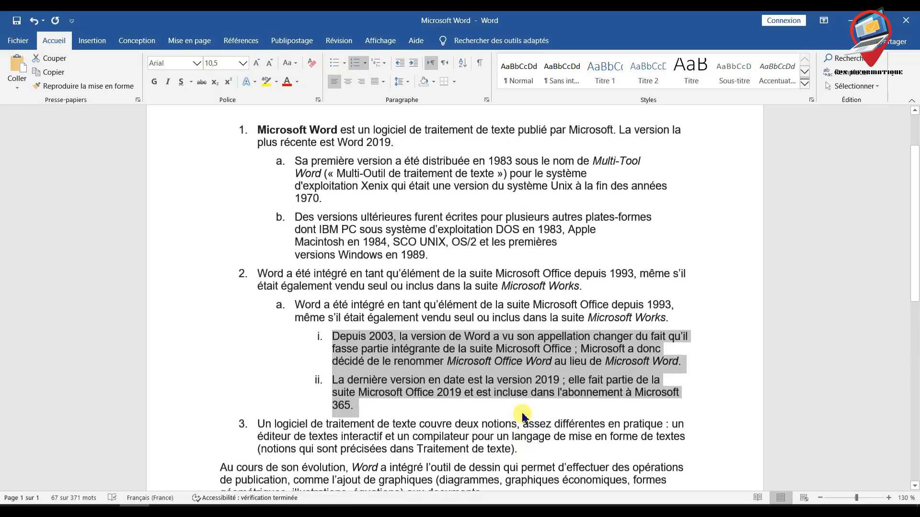
pyautogui.click(337, 405)
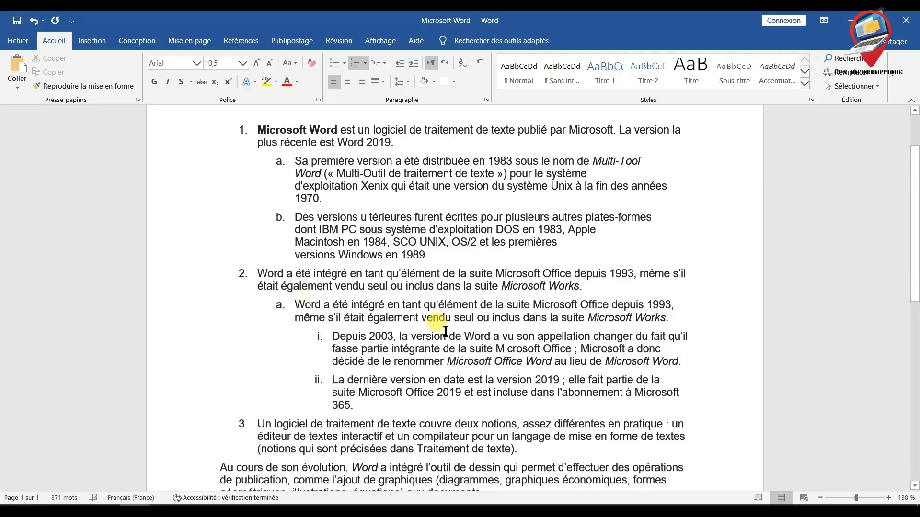
pyautogui.scroll(-1, 324, 406)
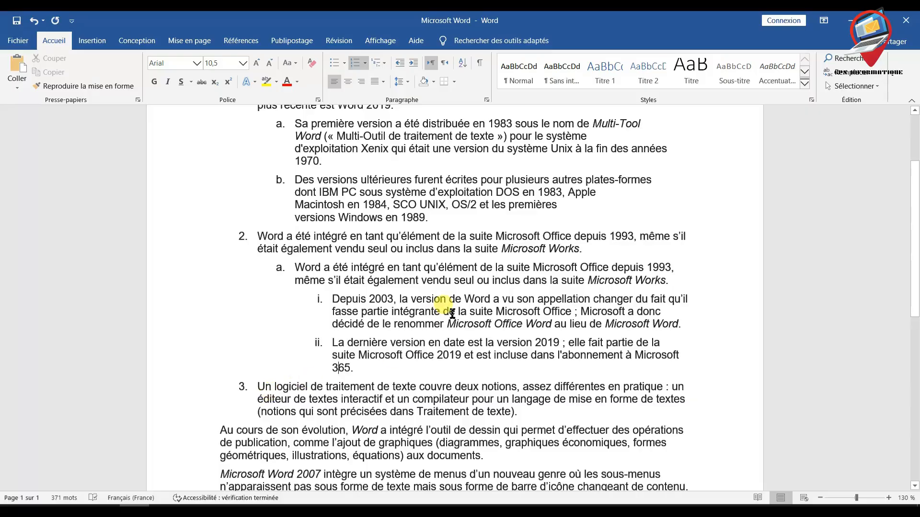
pyautogui.scroll(1, 444, 307)
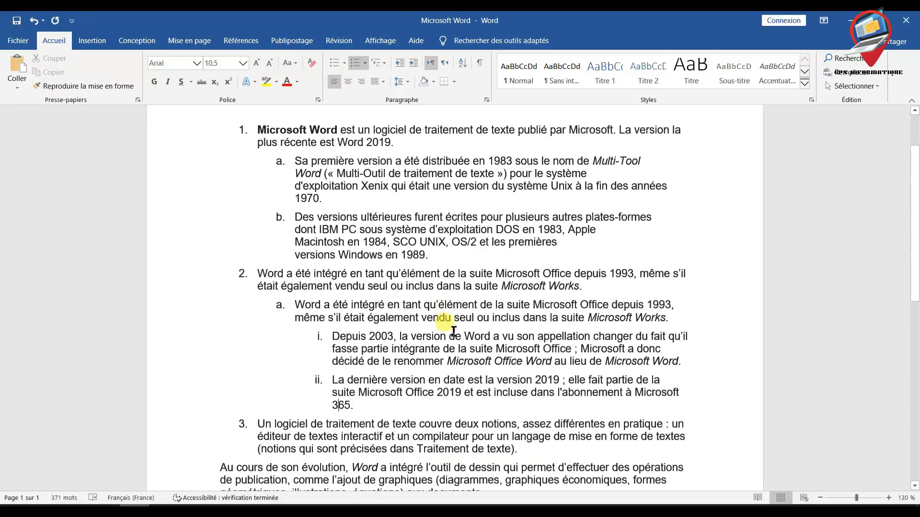